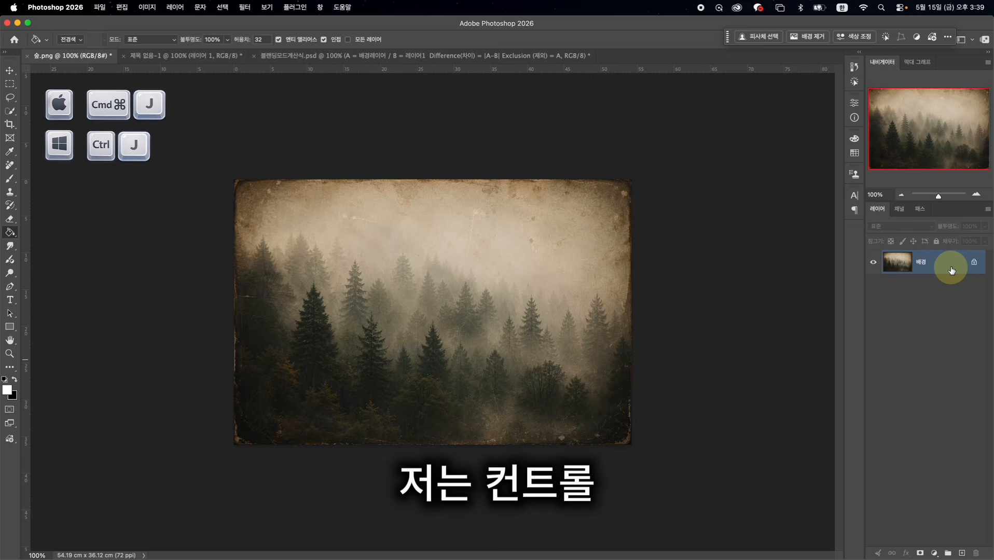
# Duplicate the background layer of 숲.png and browse the blend modes available for the copy.
pyautogui.press('super+j')
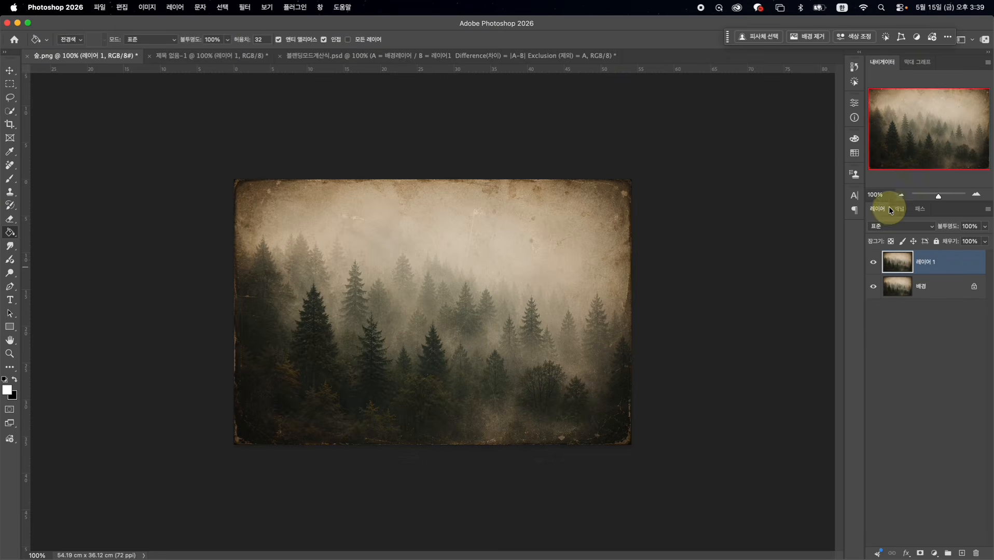
pyautogui.click(910, 228)
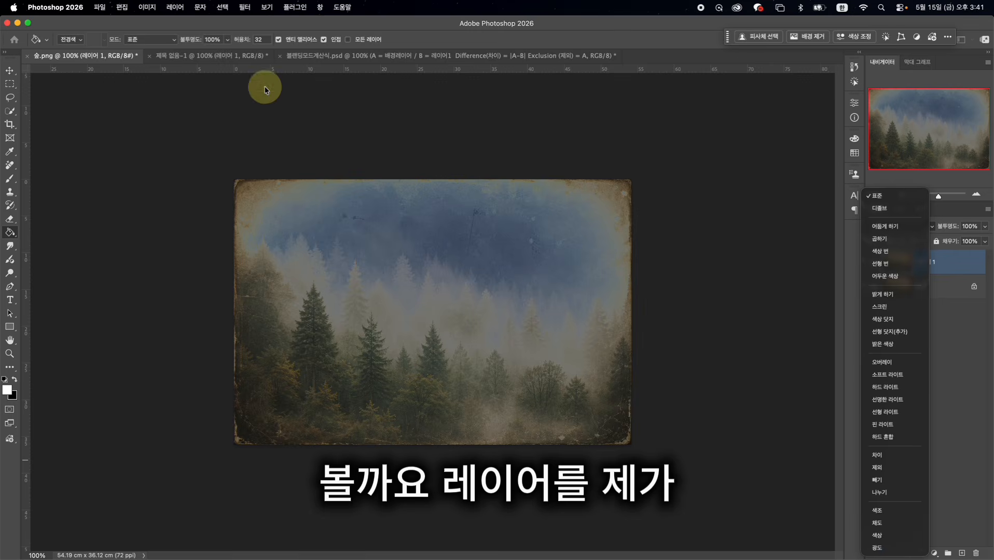
# Switch to the 제목 없음-1 document and flatten its white layer into a locked background.
pyautogui.click(231, 59)
pyautogui.click(232, 56)
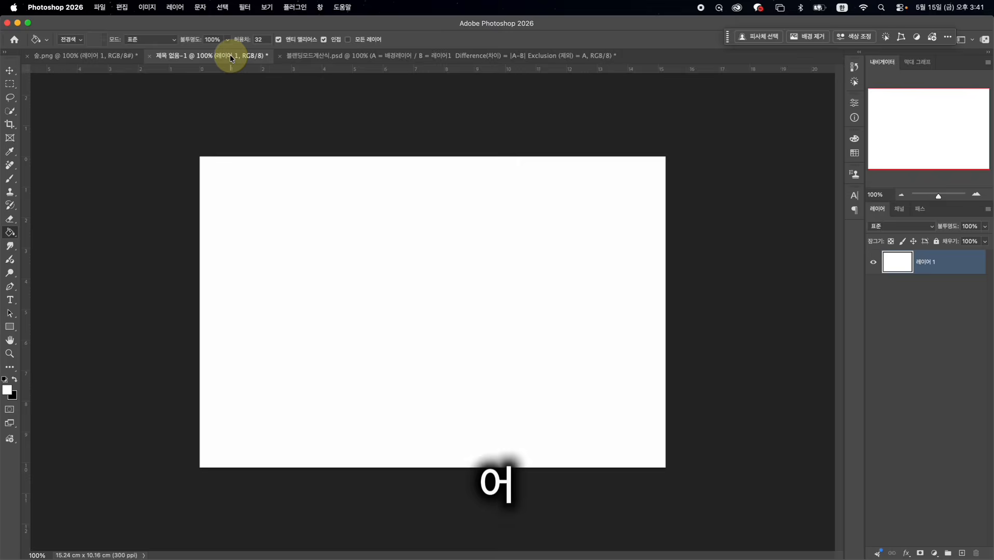
pyautogui.rightClick(955, 266)
pyautogui.click(910, 343)
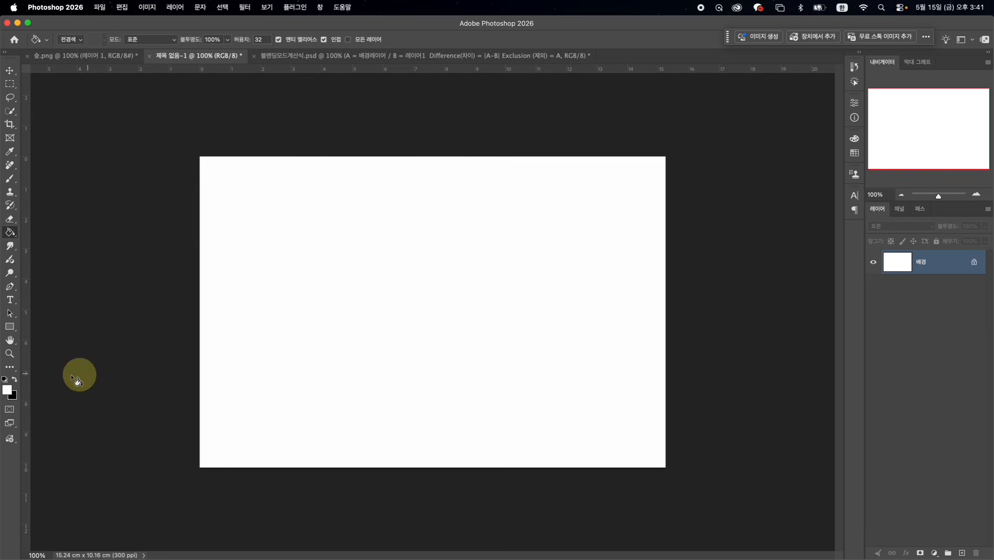
# Set the foreground color to bright red (#fb0000) and fill the background with it using the Paint Bucket.
pyautogui.click(8, 390)
pyautogui.click(862, 137)
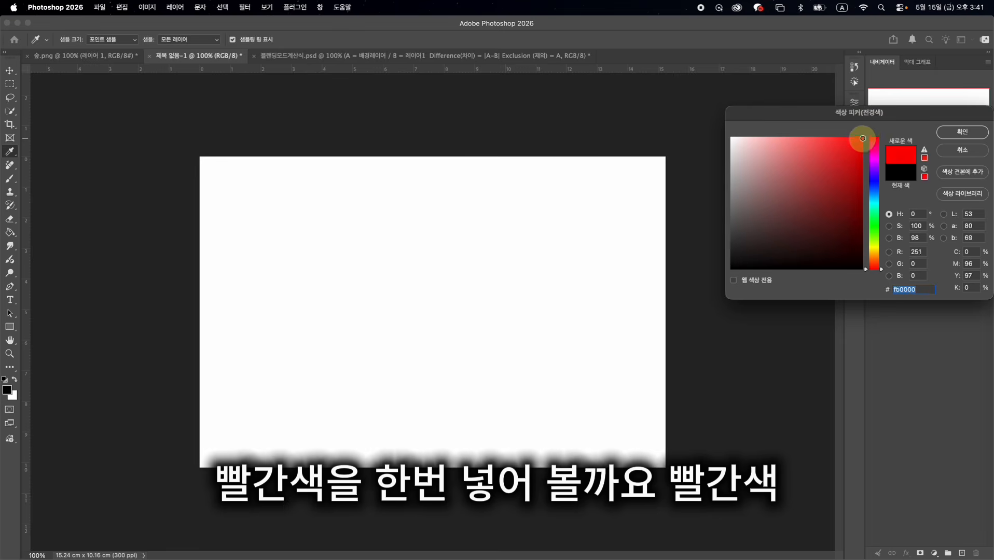
pyautogui.click(962, 132)
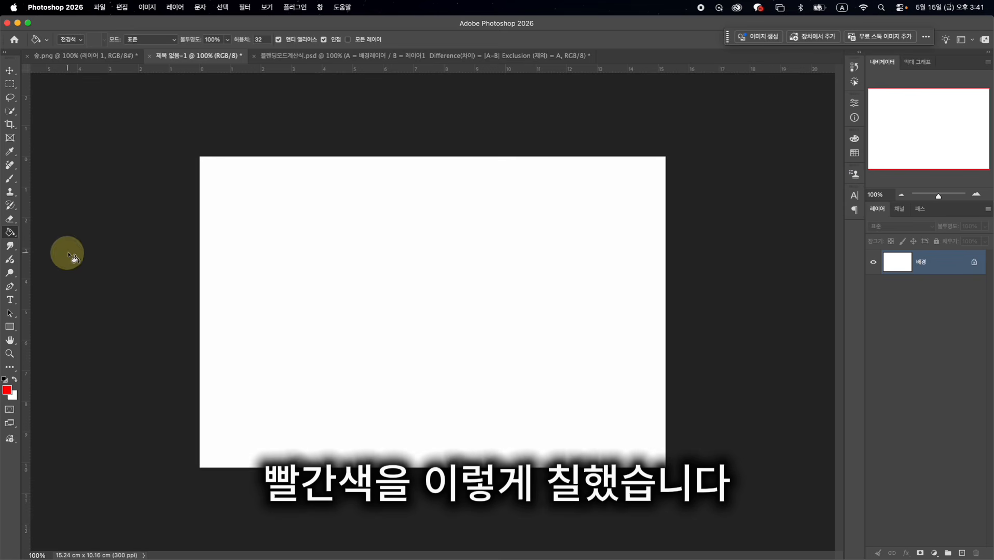
pyautogui.click(395, 263)
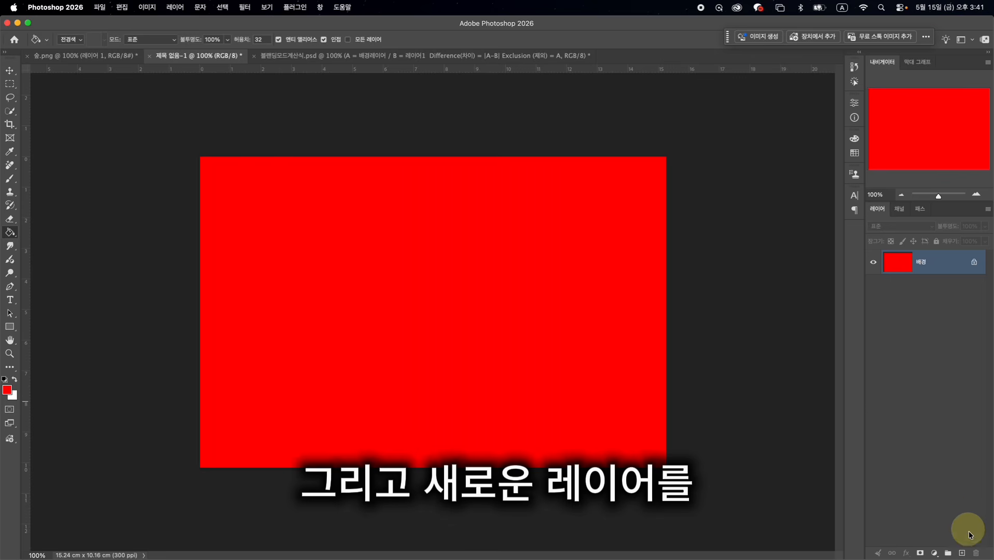
# Add a new layer above the red background and fill it with white.
pyautogui.click(962, 553)
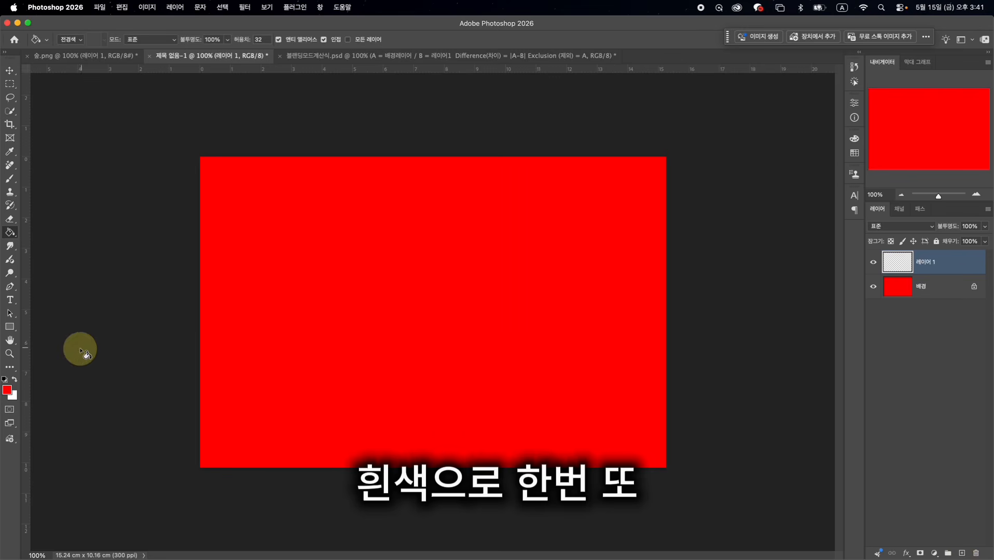
pyautogui.click(14, 379)
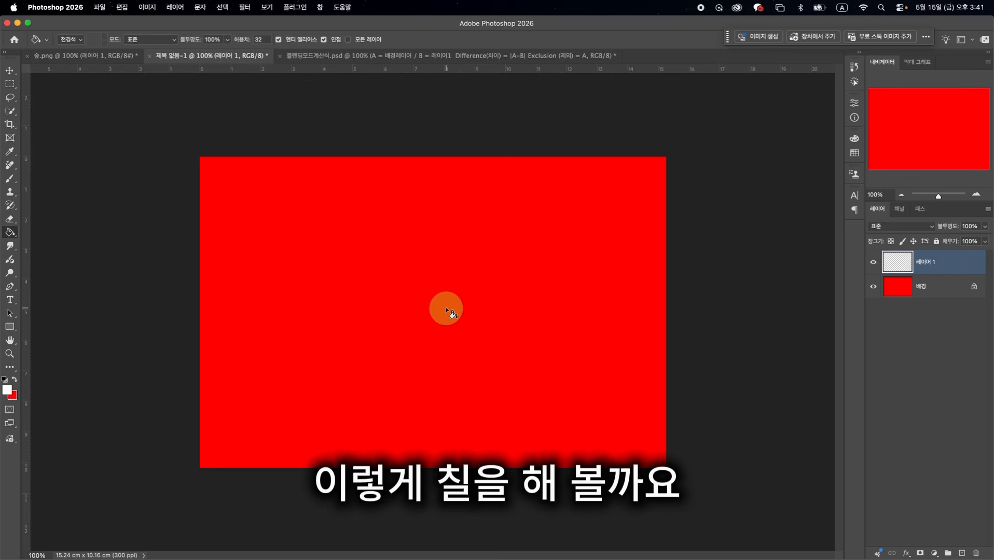
pyautogui.click(446, 309)
# Check the RGB values of pure white and pure red in the color picker, keeping white as the foreground color.
pyautogui.click(7, 390)
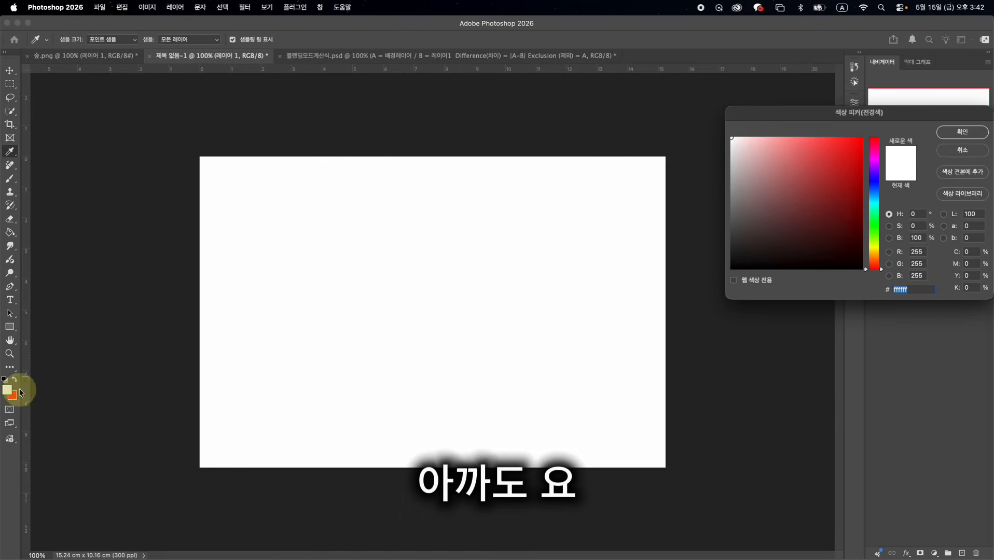
pyautogui.moveTo(801, 113); pyautogui.dragTo(516, 130)
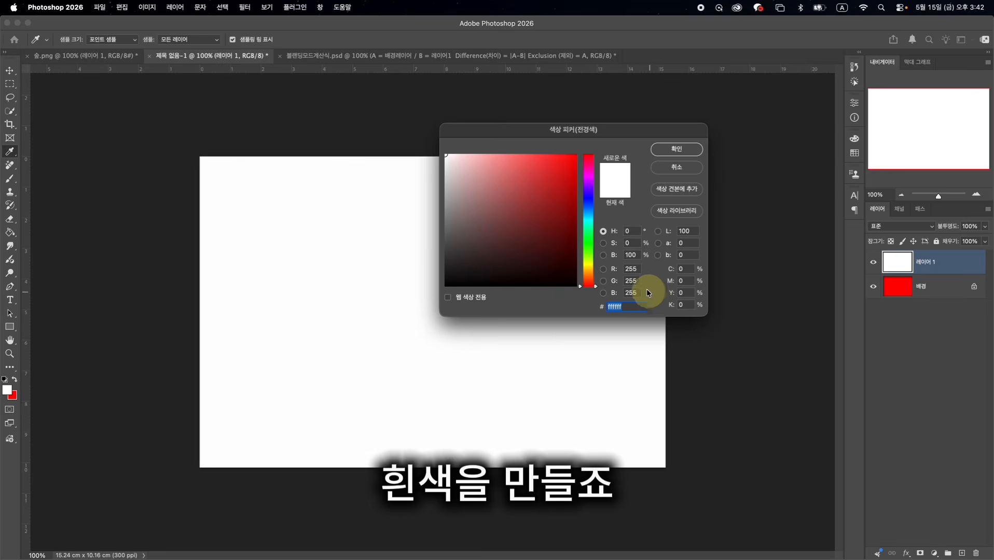
pyautogui.click(577, 153)
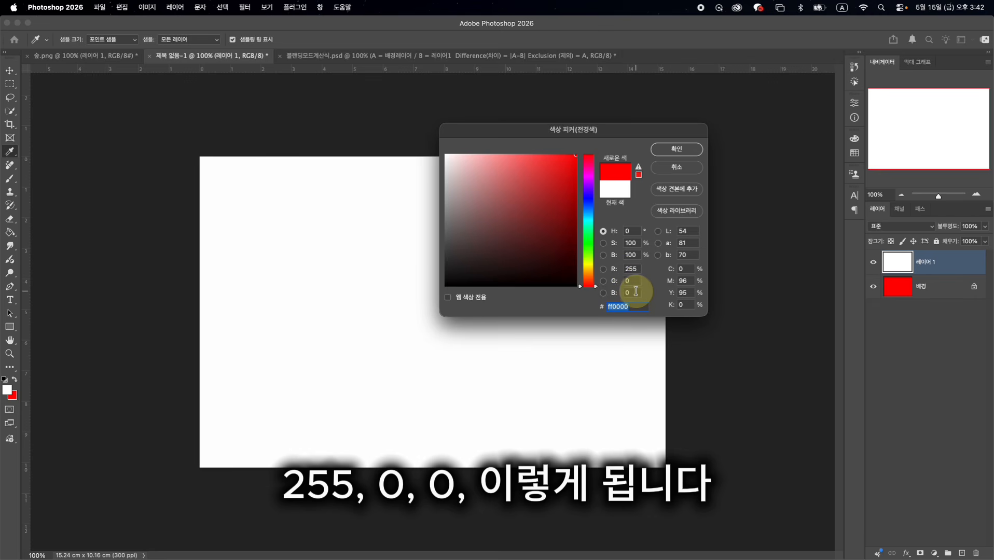
pyautogui.click(676, 168)
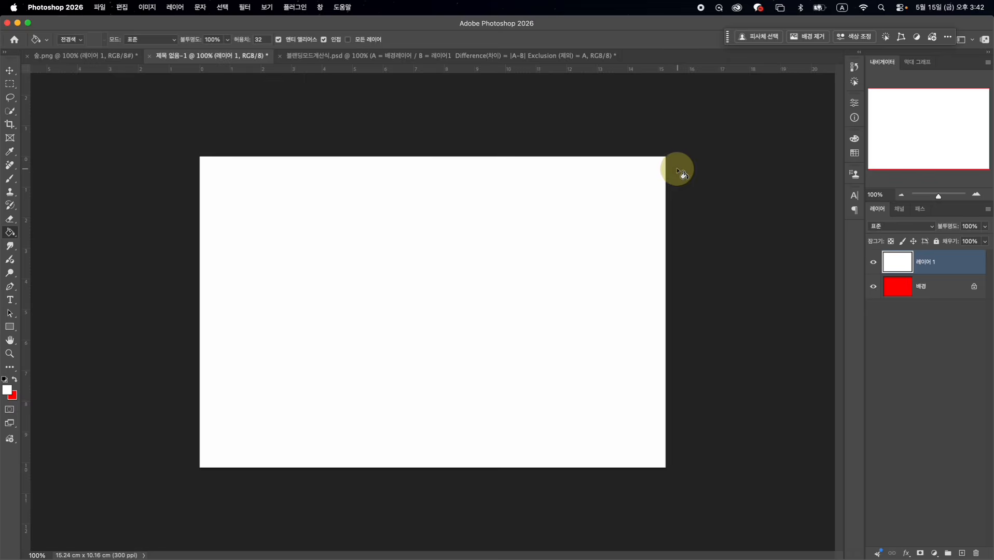
# Set the white layer's blend mode to Difference (차이).
pyautogui.click(896, 229)
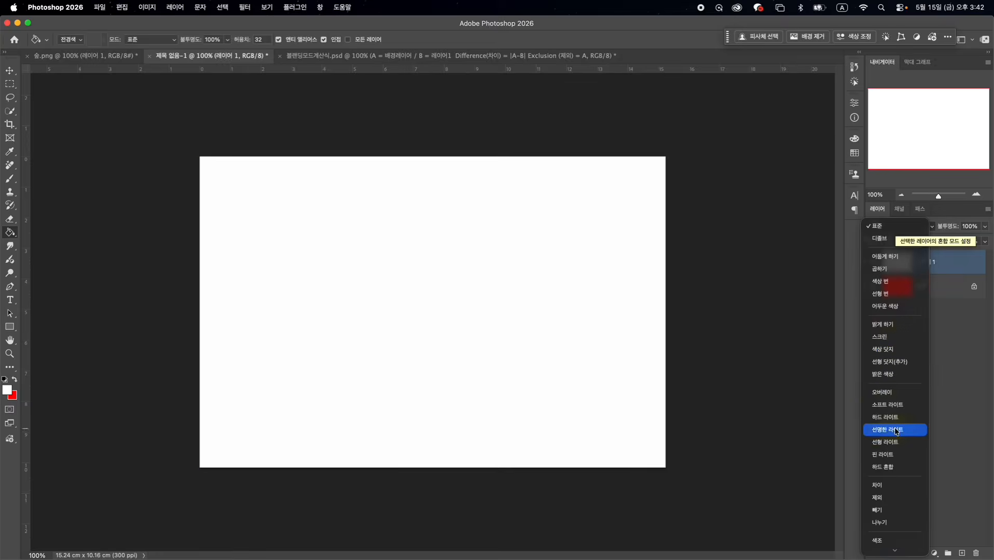
pyautogui.click(890, 489)
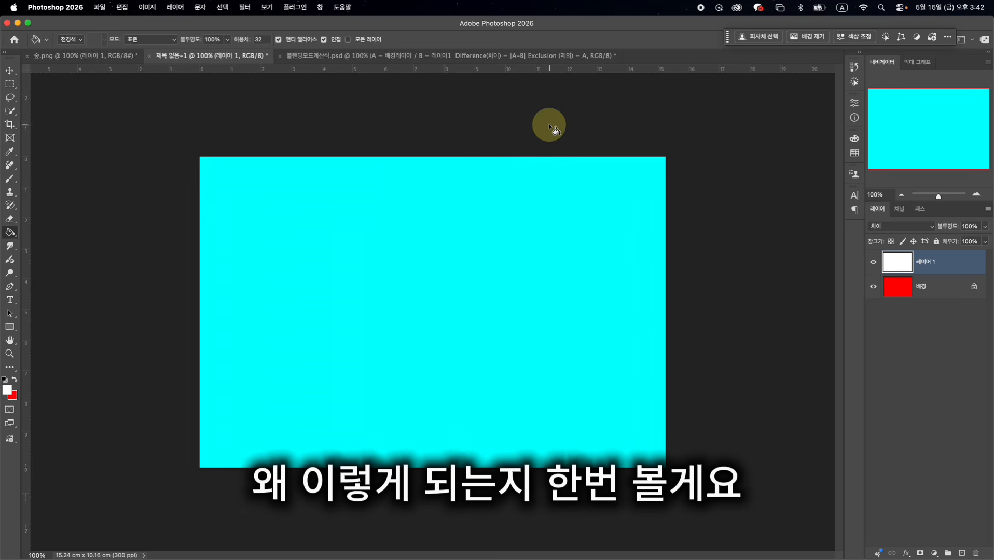
# Review the text layers of 블랜딩모드계산식.psd: the blend formulas, the red and white RGB values and the Difference calculation, and compare with 제목 없음-1.
pyautogui.click(362, 56)
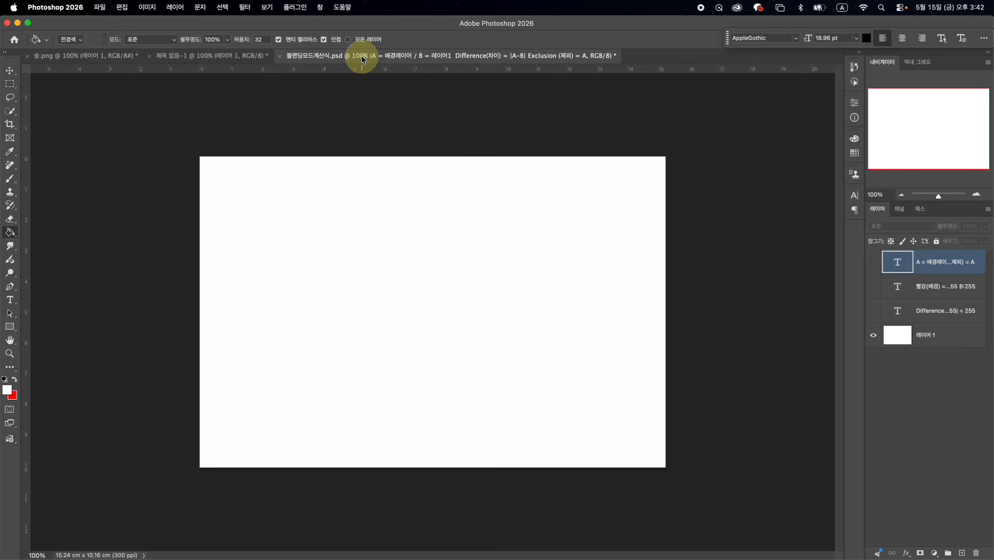
pyautogui.click(873, 262)
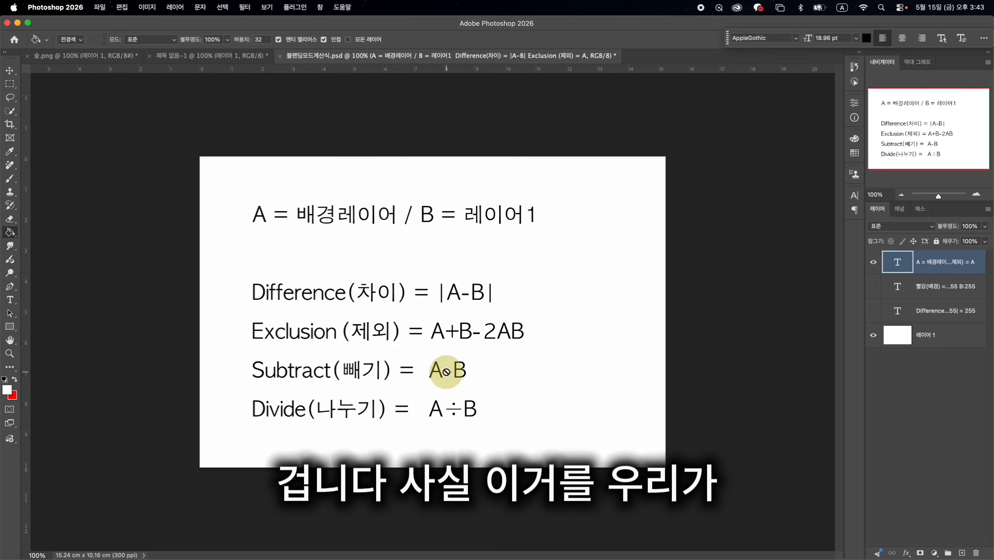
pyautogui.click(872, 267)
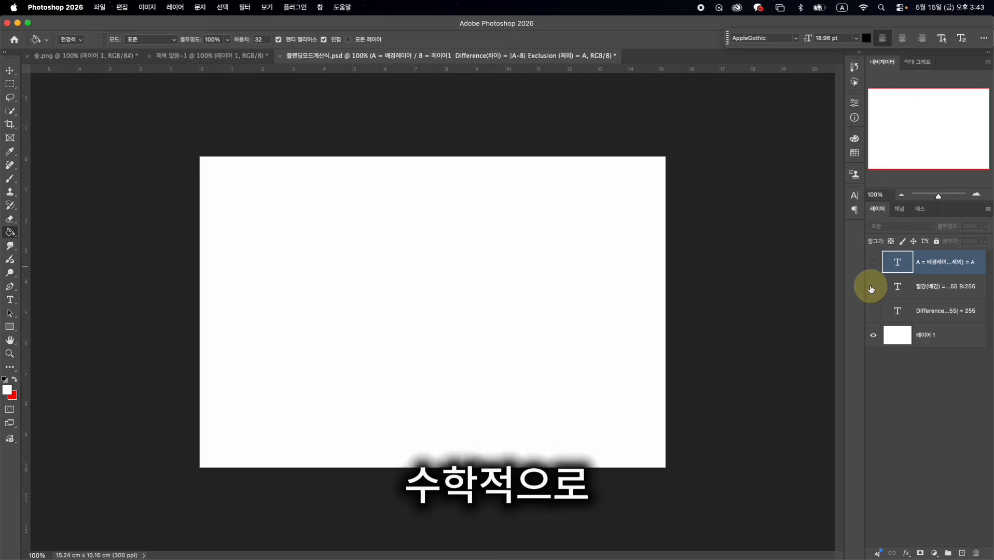
pyautogui.click(873, 287)
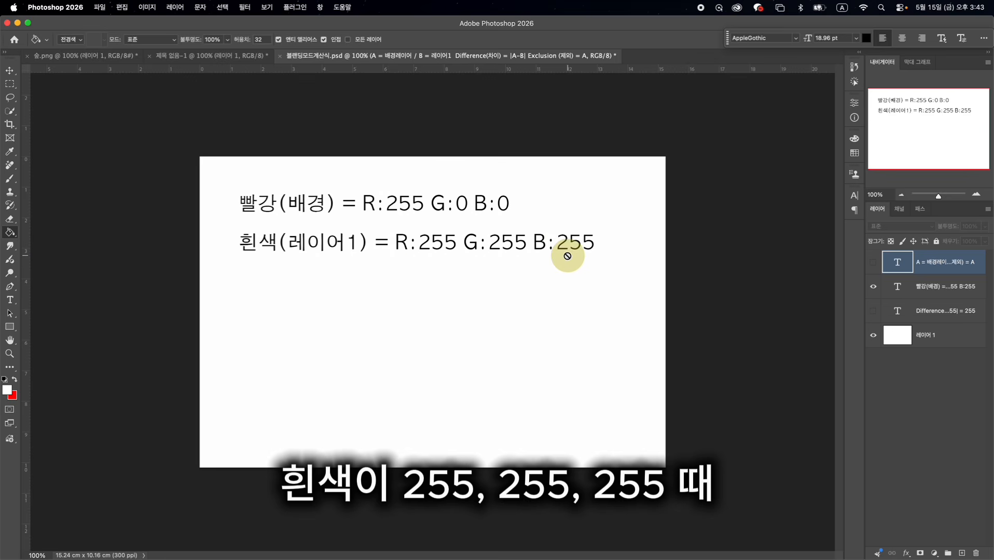
pyautogui.click(873, 311)
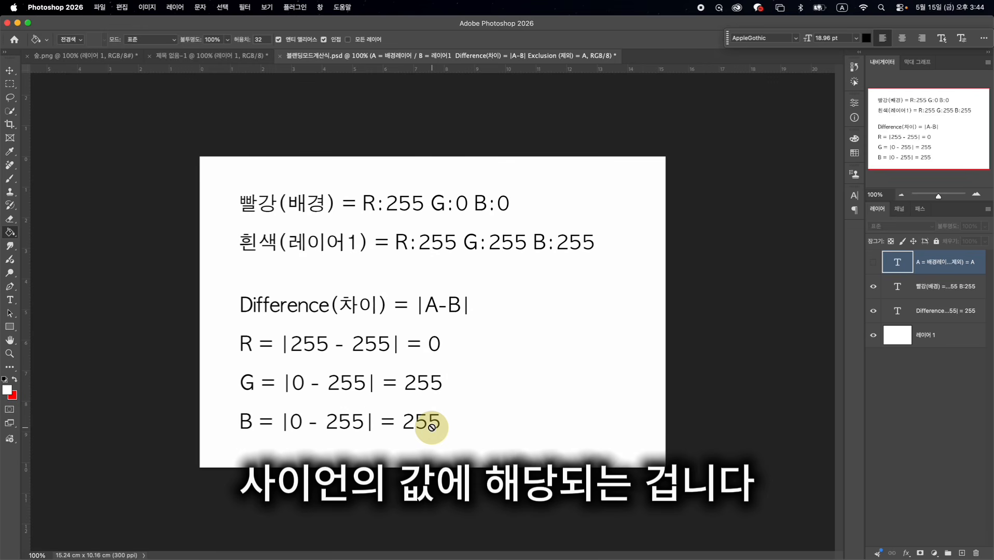
pyautogui.click(215, 55)
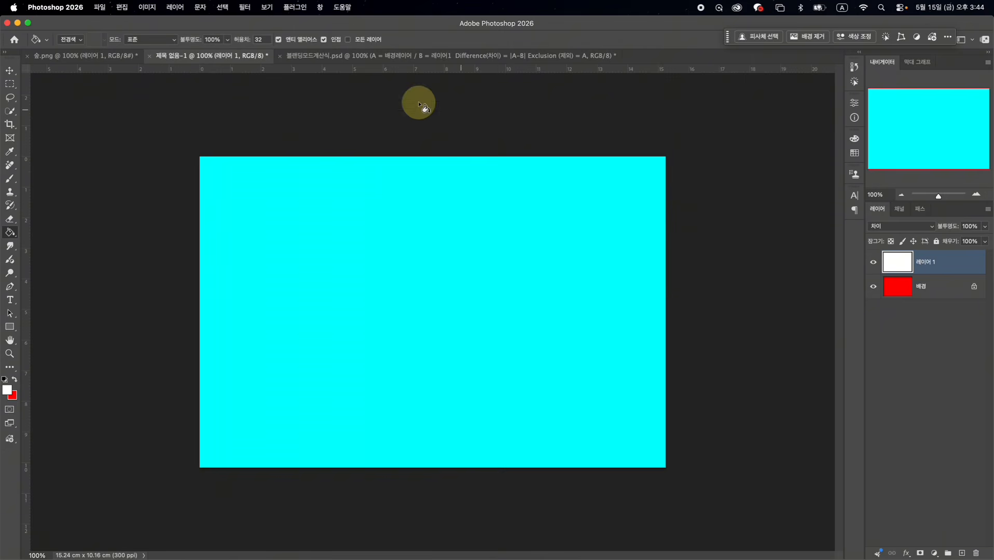
# Close 블랜딩모드계산식.psd and 제목 없음-1 without saving the changes.
pyautogui.click(313, 57)
pyautogui.click(280, 55)
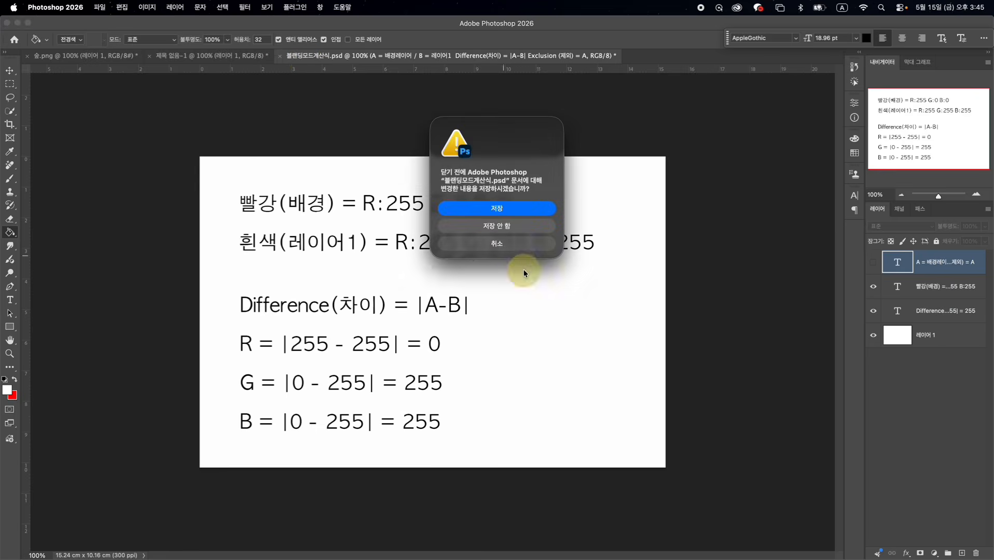
pyautogui.click(490, 226)
pyautogui.click(150, 56)
pyautogui.click(515, 274)
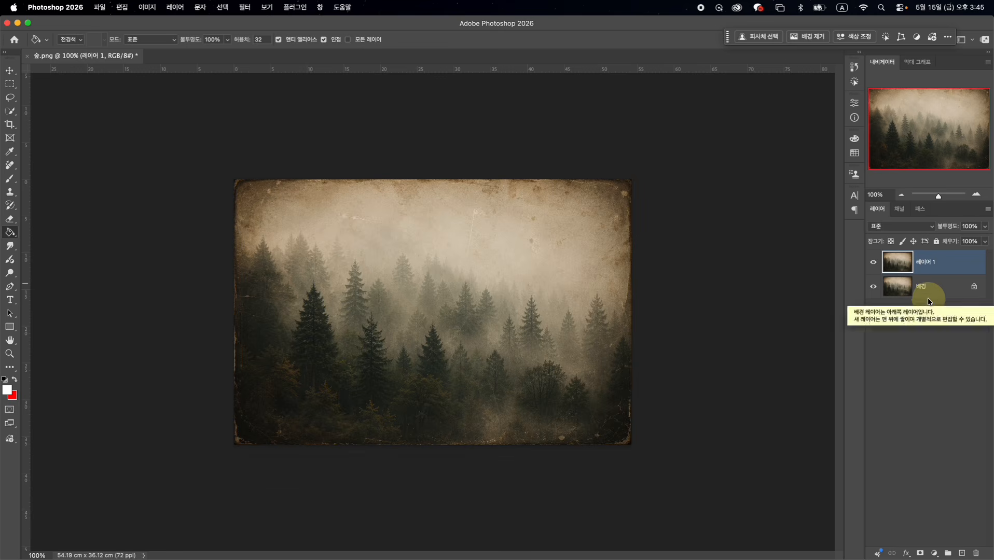
# Set the blend mode of 레이어 1 in 숲.png to Difference (차이).
pyautogui.click(901, 226)
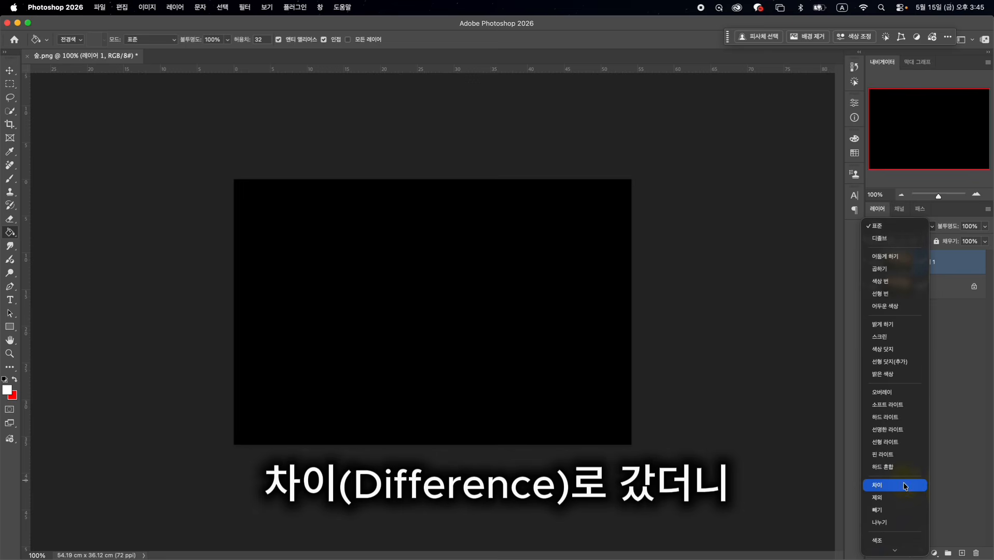
pyautogui.click(902, 484)
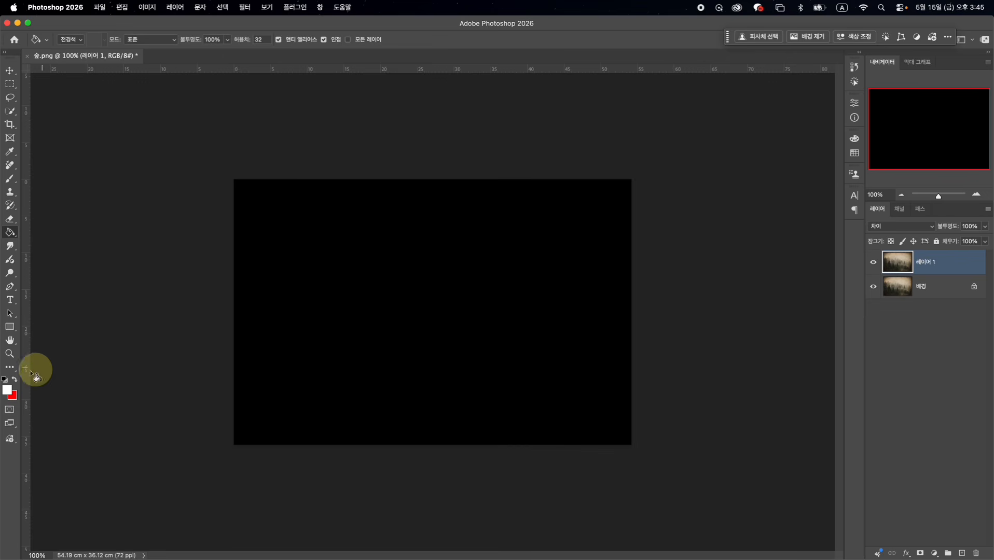
# Check the RGB values of pure black in the color picker without changing the foreground color.
pyautogui.click(8, 393)
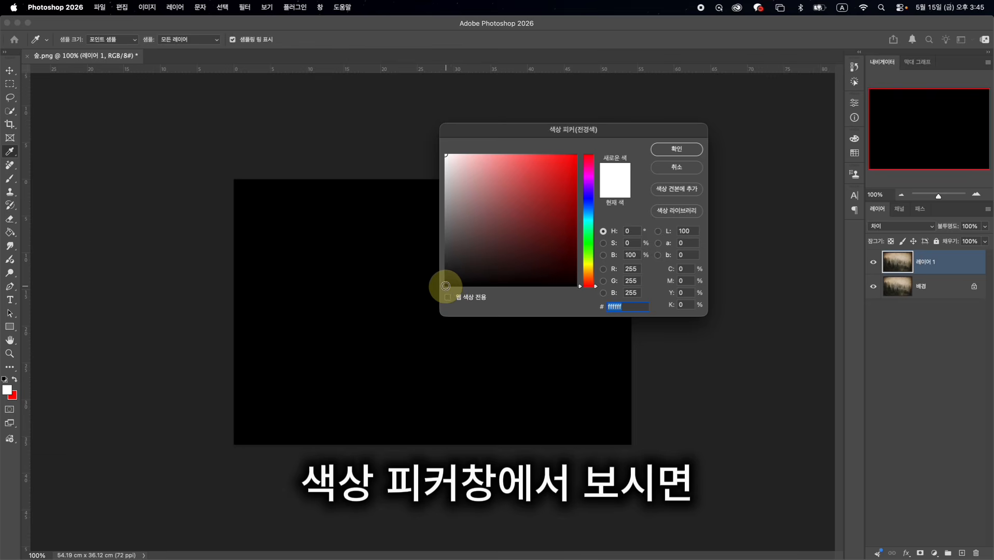
pyautogui.click(447, 286)
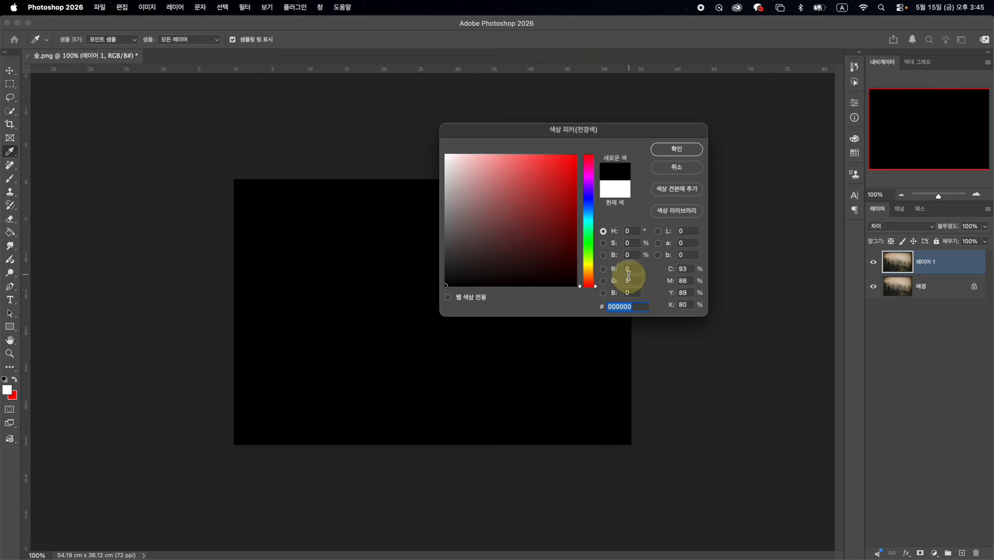
pyautogui.click(683, 170)
pyautogui.press('g')
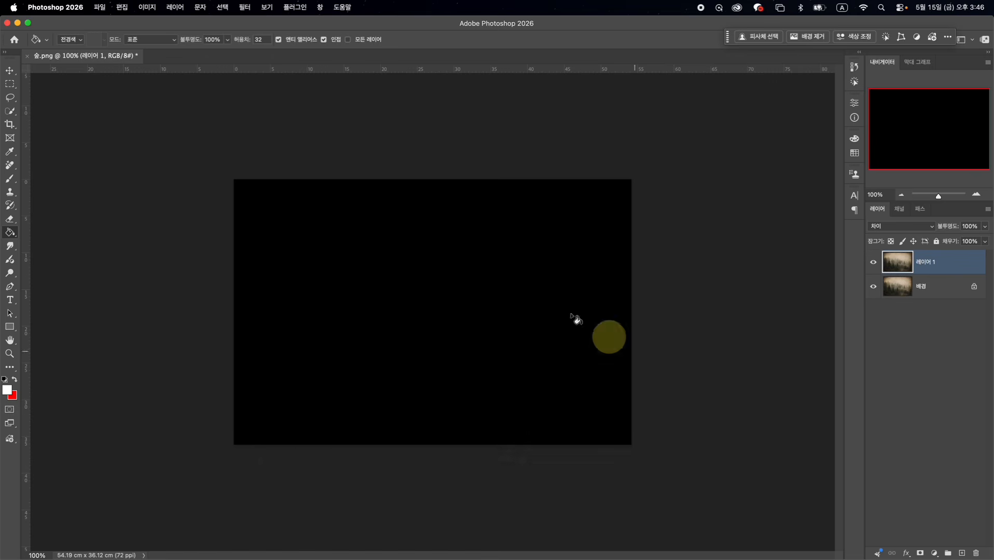
# Nudge 레이어 1 two small steps to the right with the Move tool to bring out the tree outlines.
pyautogui.click(11, 71)
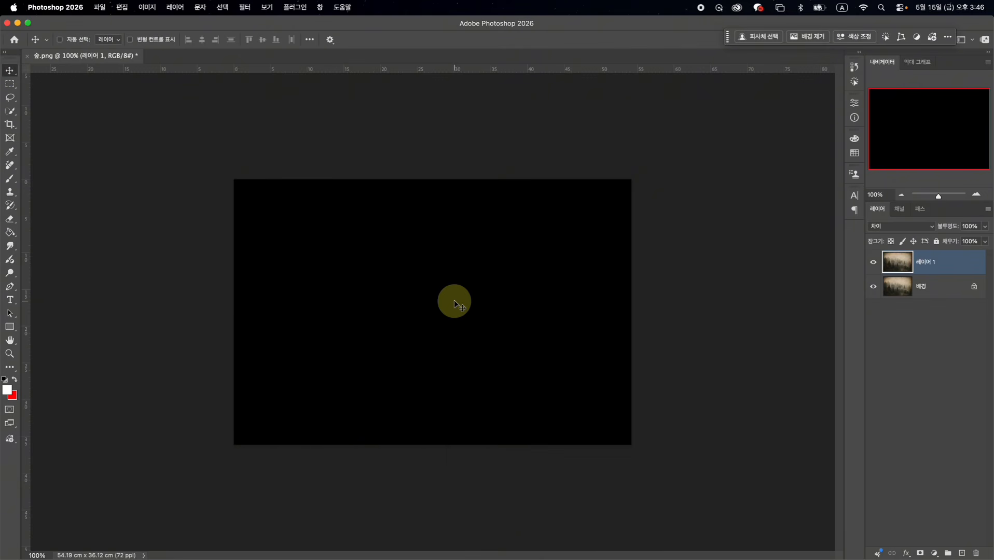
pyautogui.press('Right')
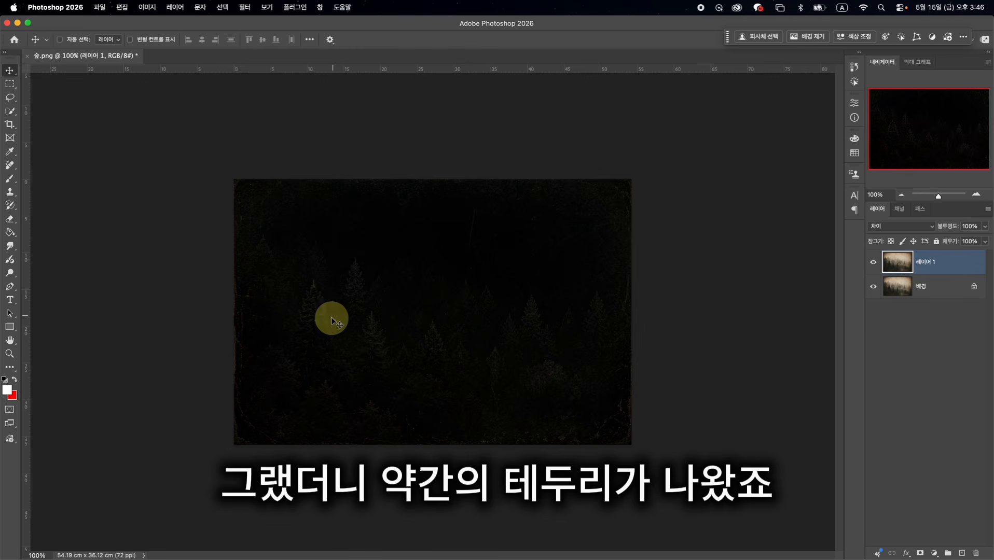
pyautogui.click(977, 196)
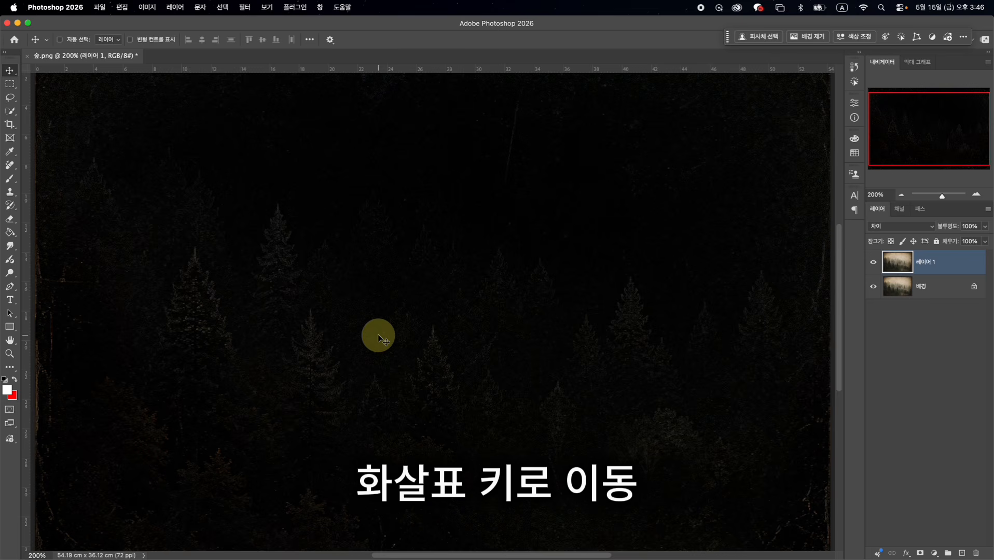
pyautogui.press('Right')
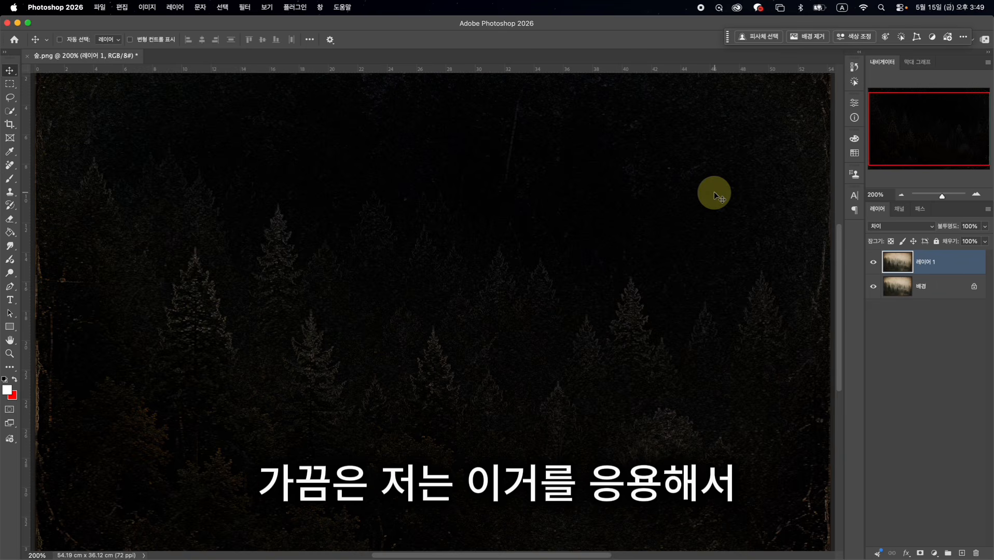
# Reduce the opacity of 레이어 1 to 50% and toggle its visibility to compare with the original photo.
pyautogui.click(901, 195)
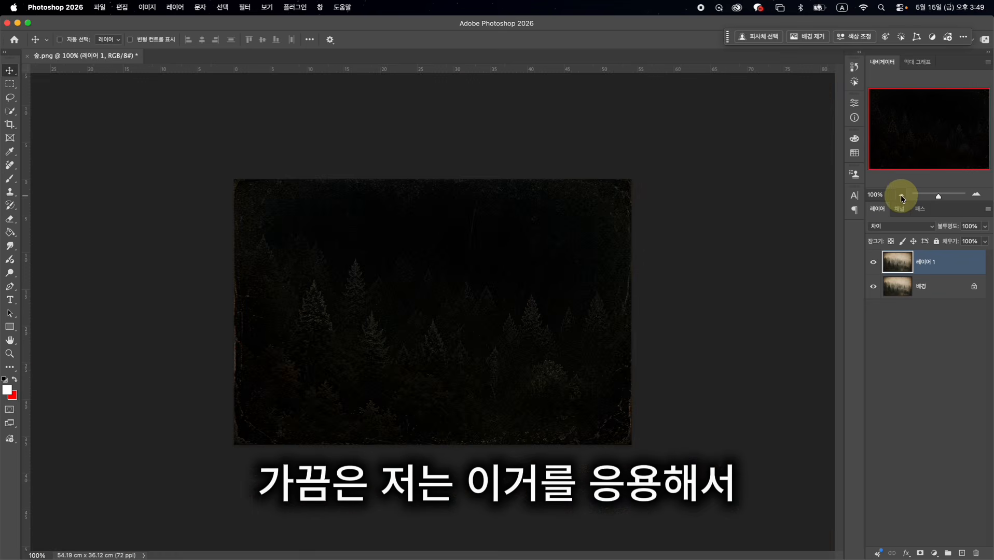
pyautogui.click(984, 227)
pyautogui.moveTo(968, 238); pyautogui.dragTo(959, 239)
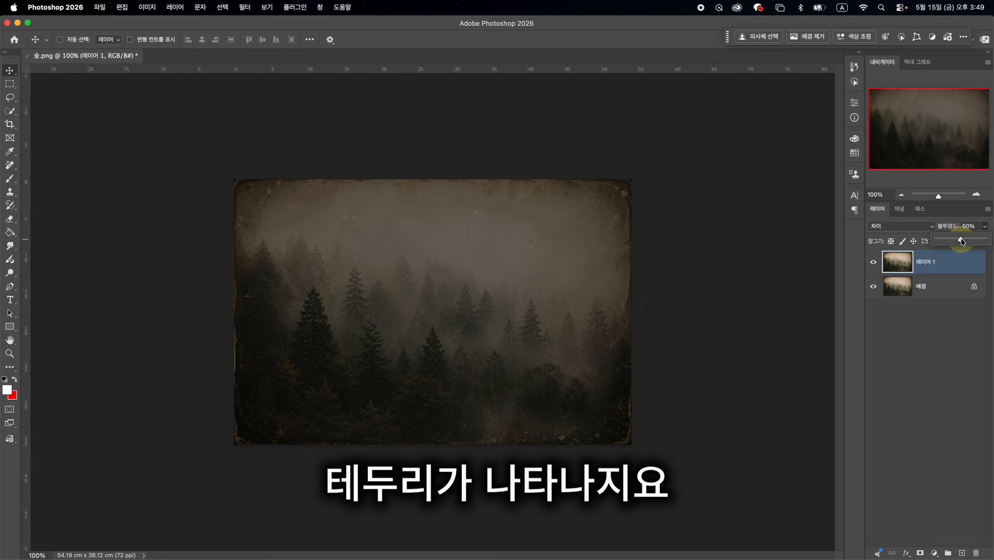
pyautogui.click(873, 265)
pyautogui.click(874, 264)
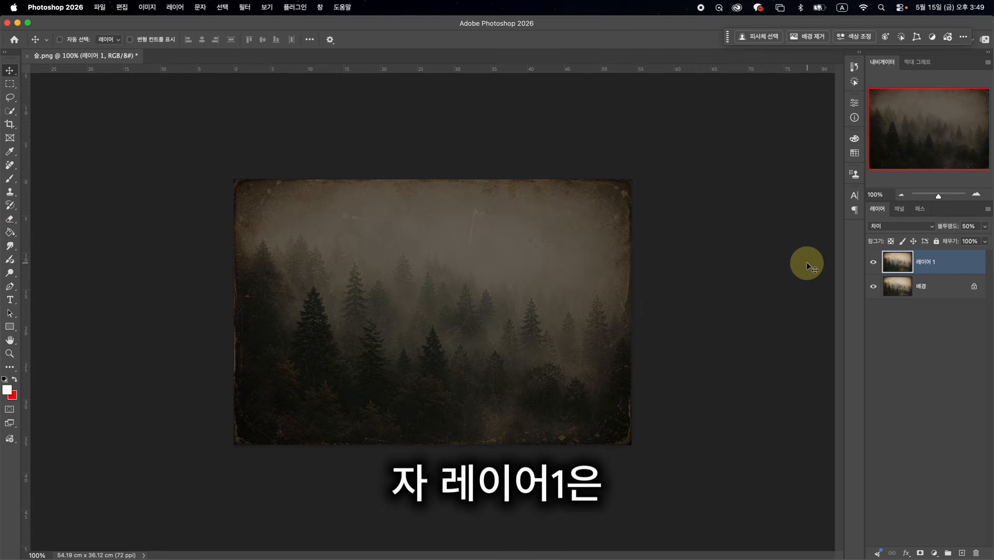
# Delete 레이어 1 and add a bright blue (04adfb) solid color fill layer above the background photo.
pyautogui.moveTo(944, 264); pyautogui.dragTo(975, 553)
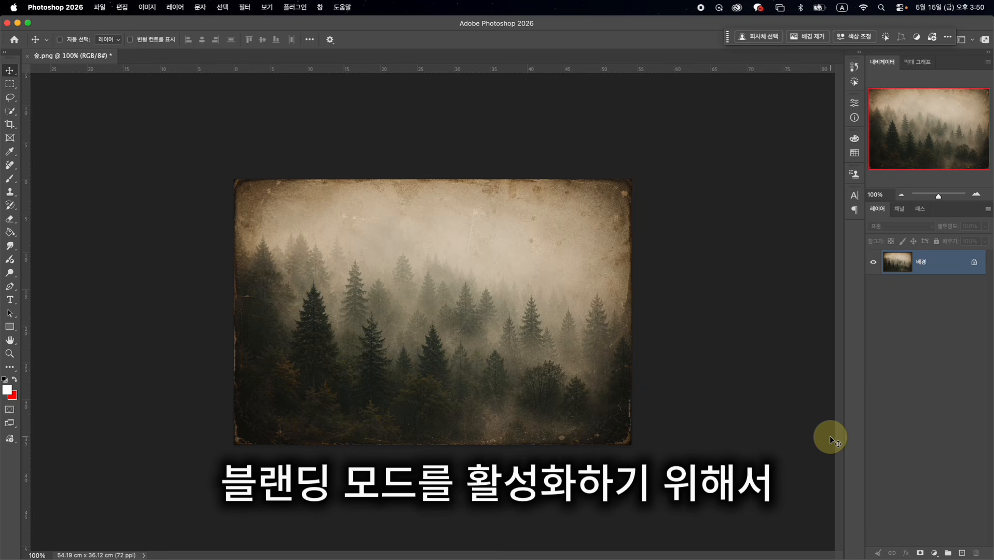
pyautogui.click(934, 554)
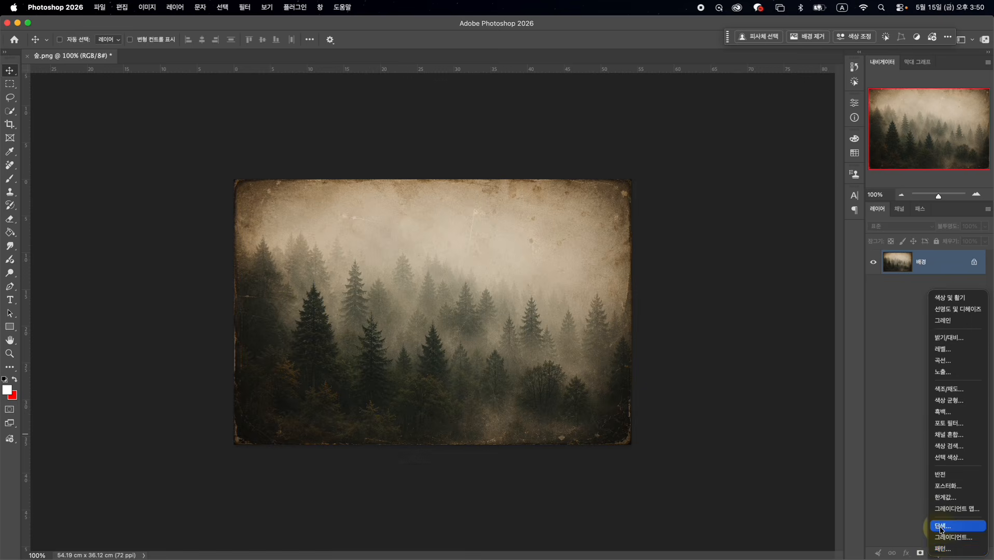
pyautogui.click(941, 527)
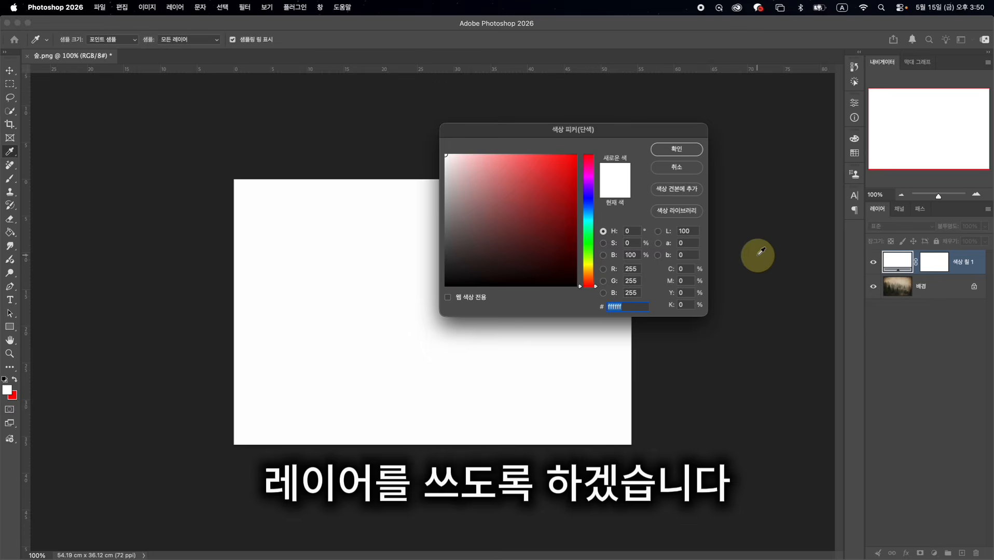
pyautogui.click(589, 208)
pyautogui.moveTo(589, 208); pyautogui.dragTo(589, 215)
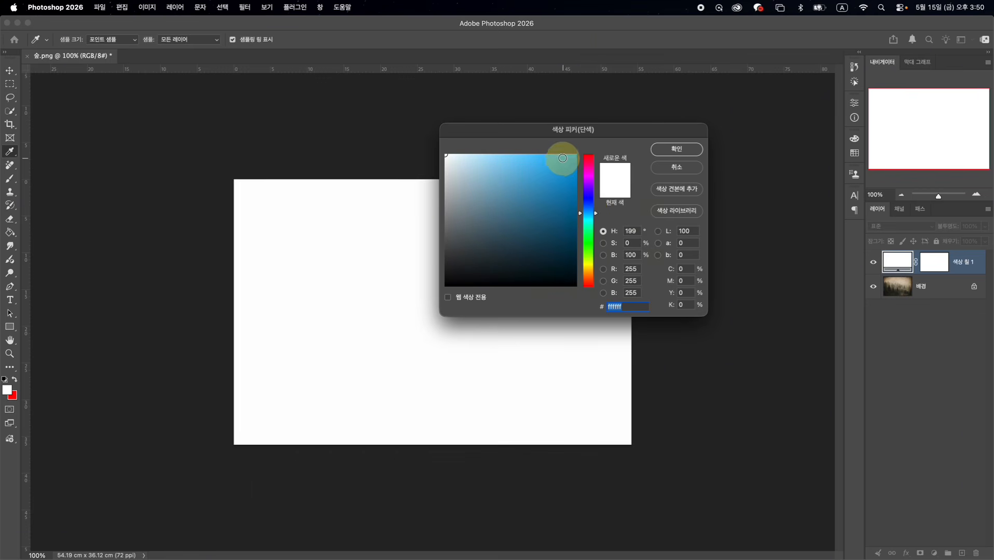
pyautogui.click(574, 156)
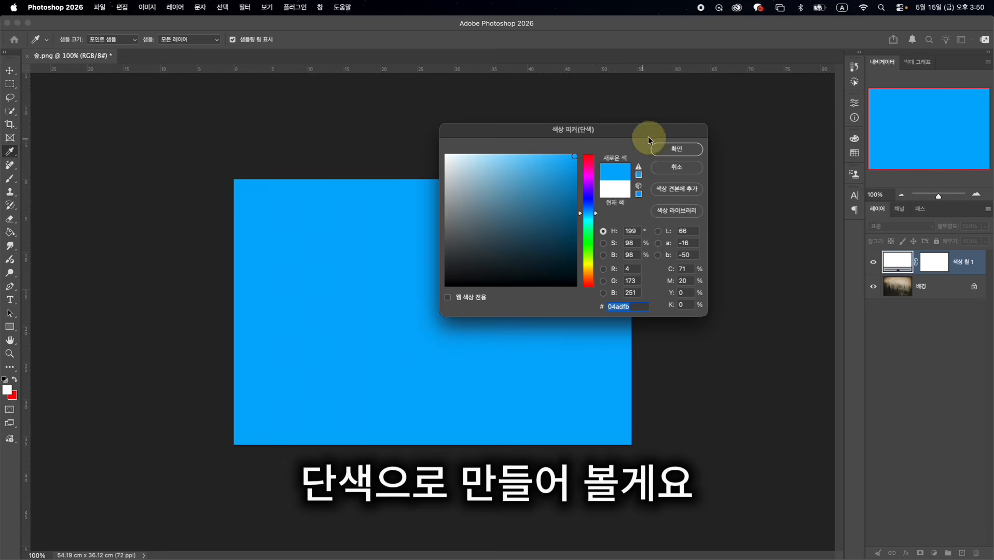
pyautogui.click(672, 150)
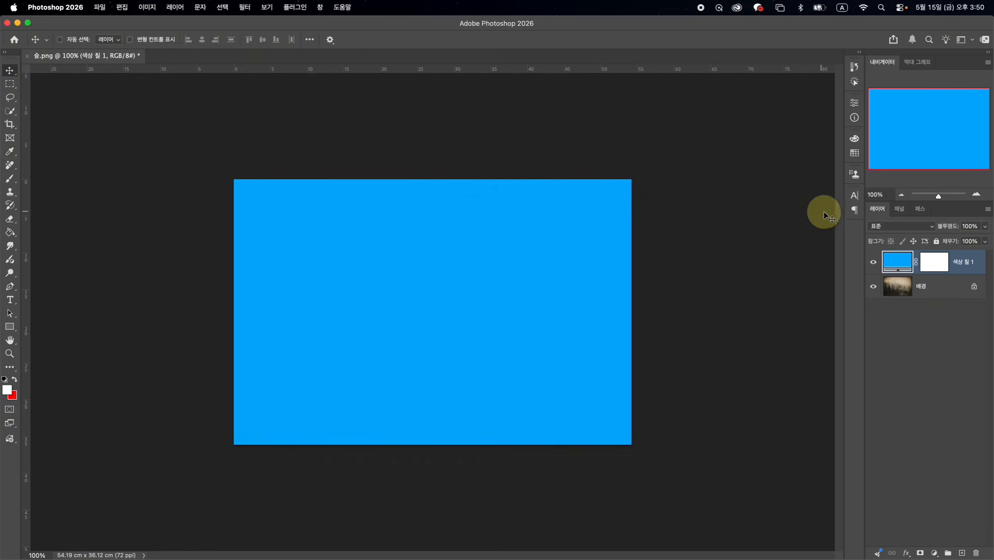
# Set the blue fill layer's blend mode to Exclusion (제외) and lower its opacity to 30%.
pyautogui.click(893, 227)
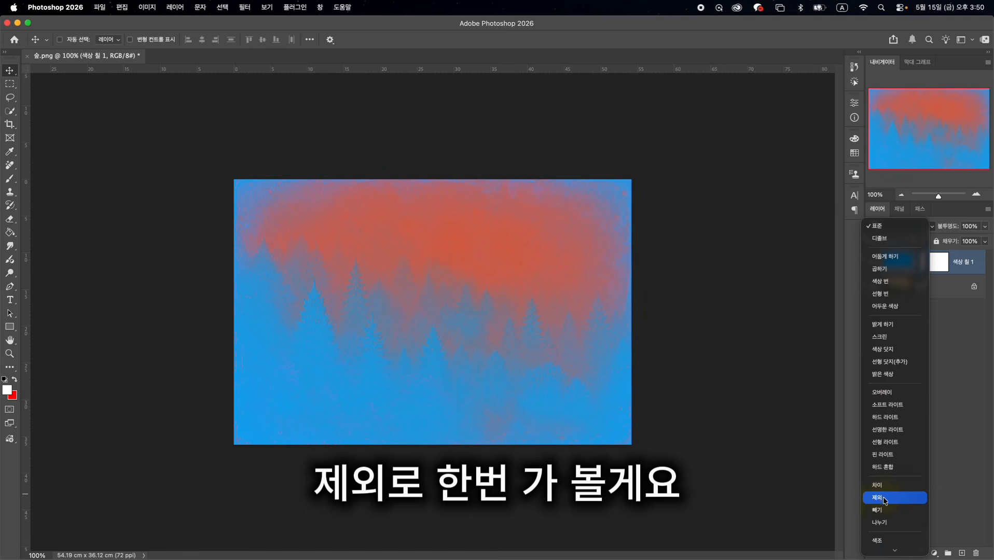
pyautogui.click(884, 497)
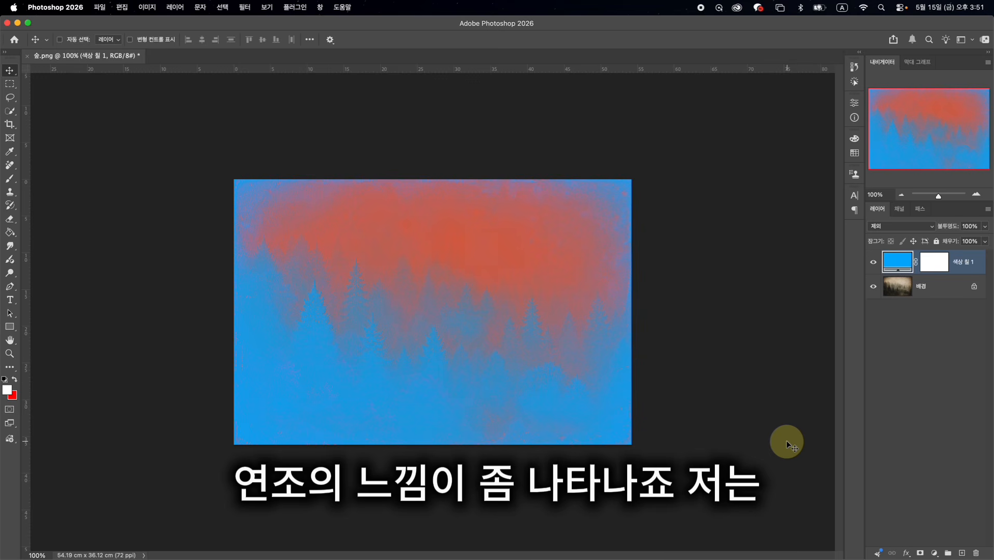
pyautogui.click(985, 230)
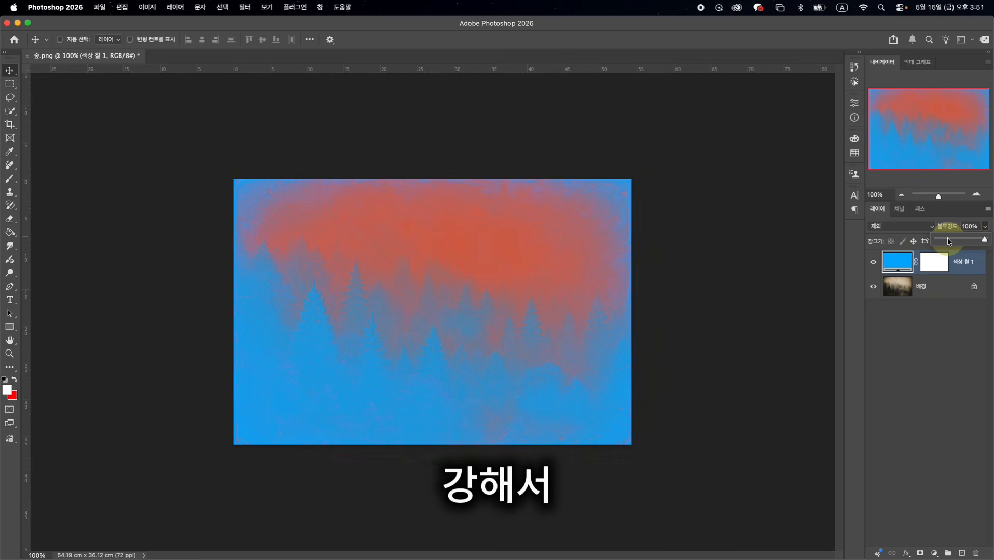
pyautogui.click(948, 239)
pyautogui.moveTo(948, 241); pyautogui.dragTo(952, 241)
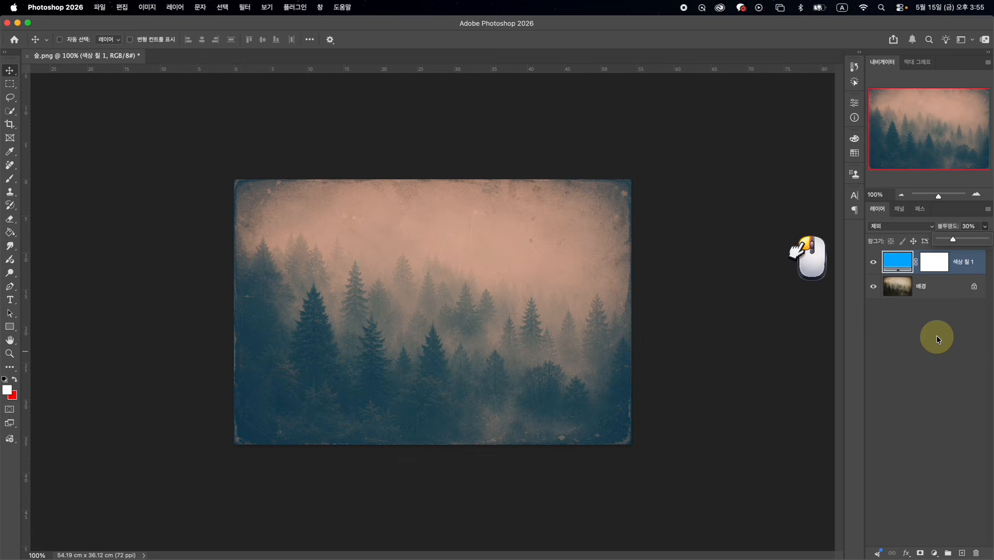
# Replace the blue fill layer with a white (ffffff) solid color fill layer blended with Subtract (빼기).
pyautogui.click(974, 267)
pyautogui.moveTo(973, 267); pyautogui.dragTo(975, 552)
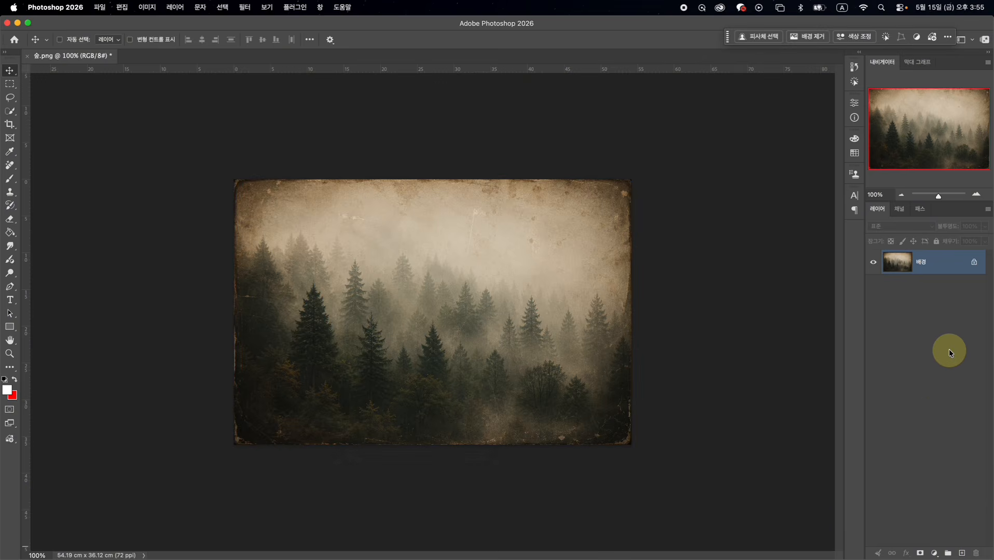
pyautogui.click(934, 553)
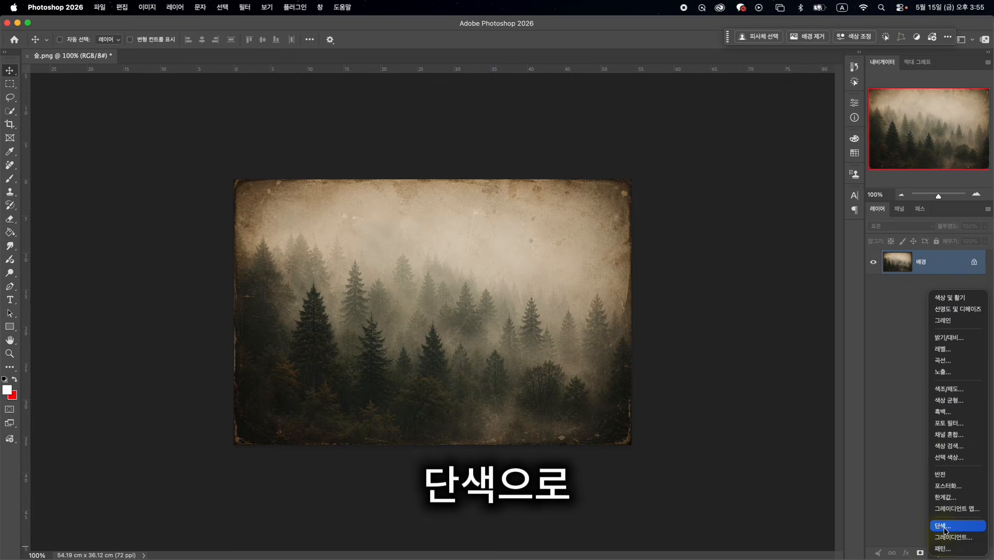
pyautogui.click(943, 526)
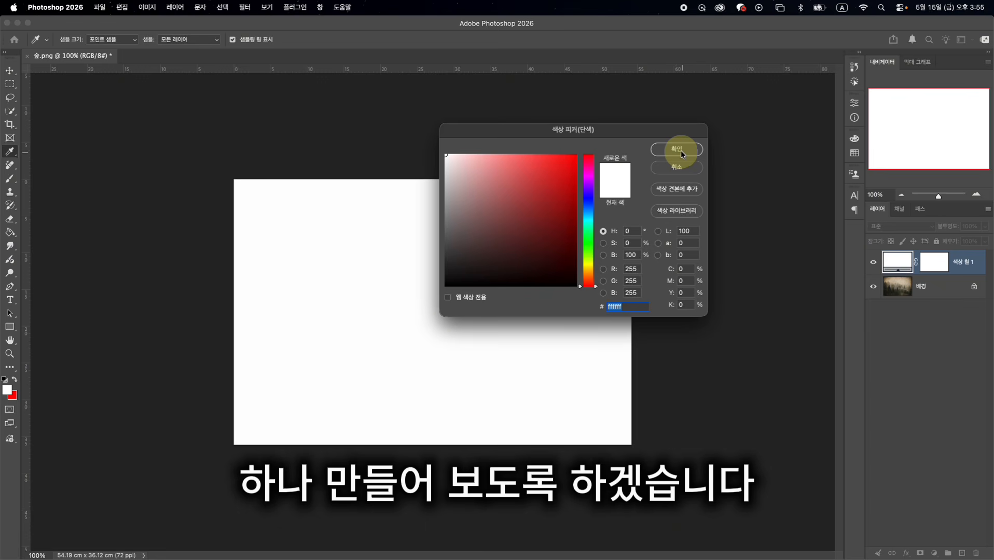
pyautogui.click(677, 150)
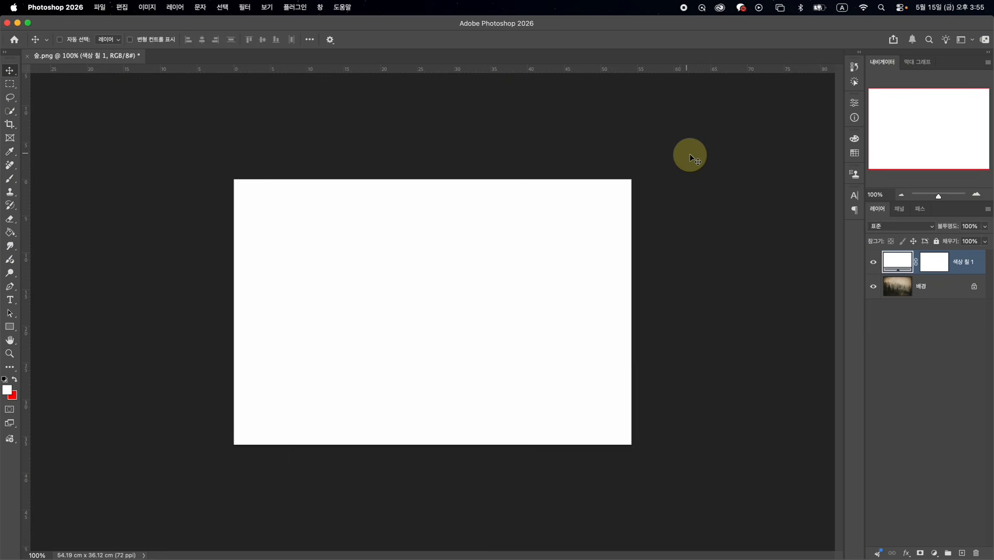
pyautogui.click(901, 228)
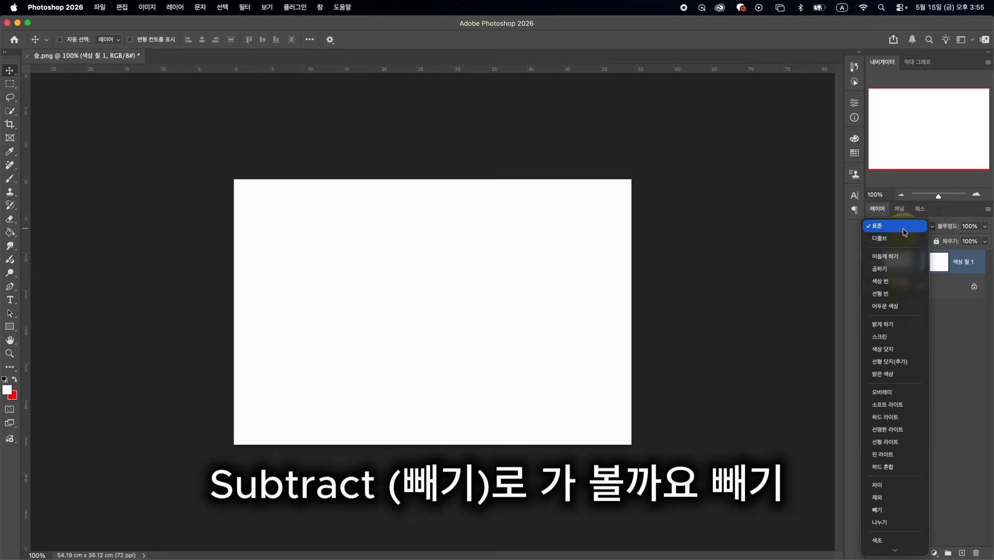
pyautogui.click(890, 509)
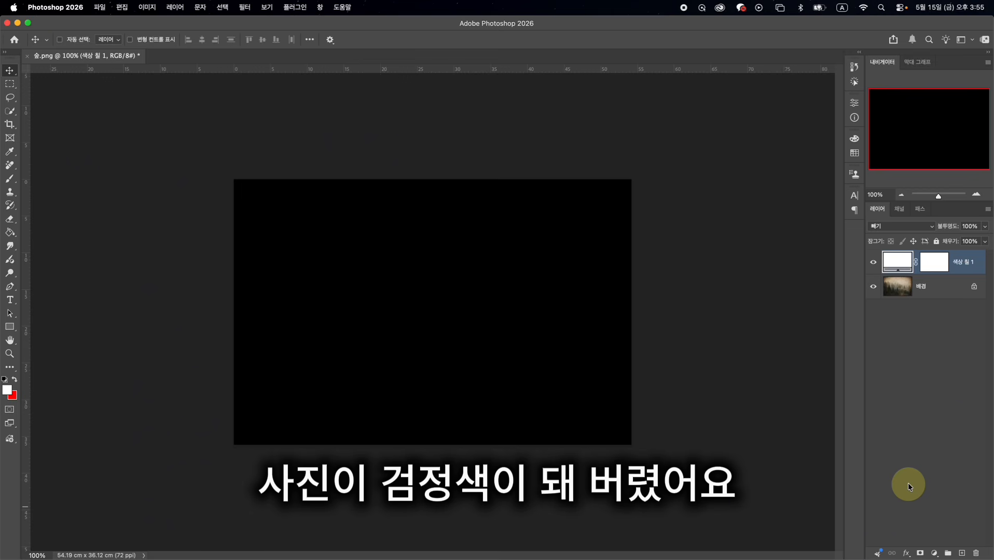
# Preview black (000000), dark gray (595858) and near-white (faf8f8) as the subtracting fill layer's color.
pyautogui.doubleClick(893, 261)
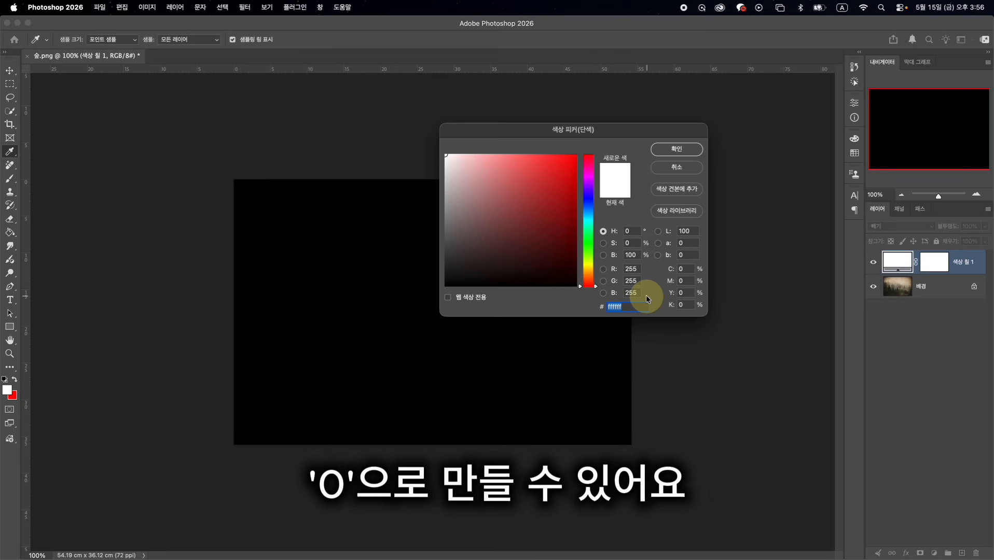
pyautogui.click(447, 283)
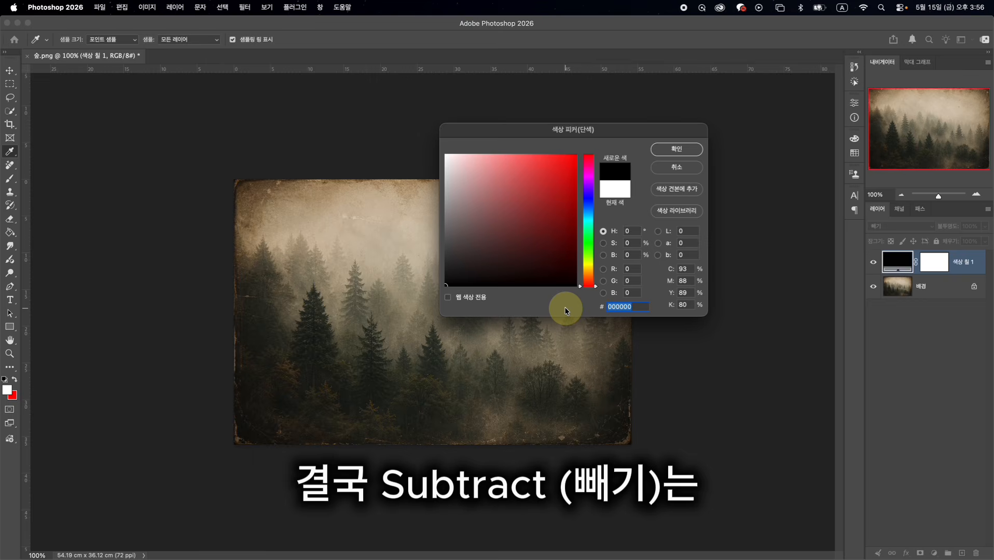
pyautogui.click(447, 240)
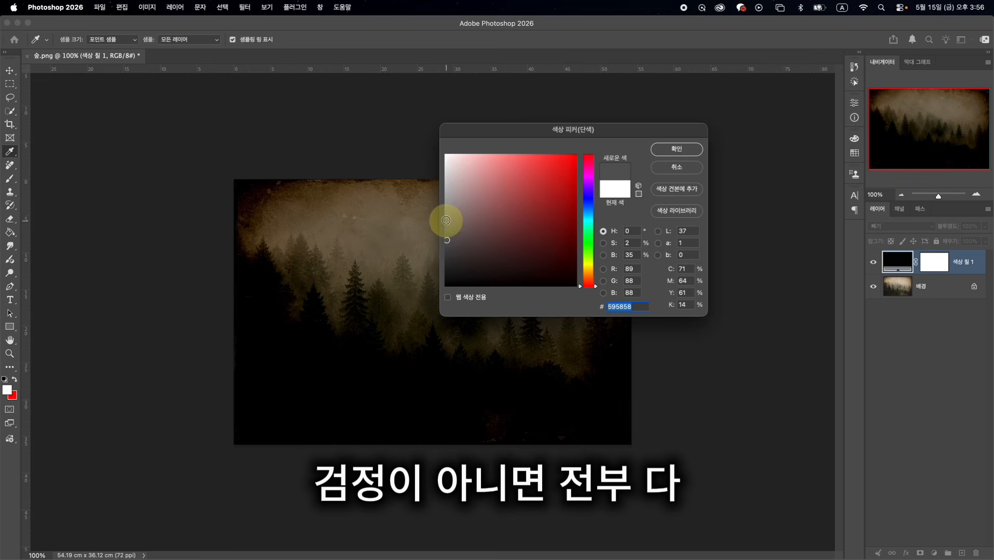
pyautogui.moveTo(446, 220); pyautogui.dragTo(446, 156)
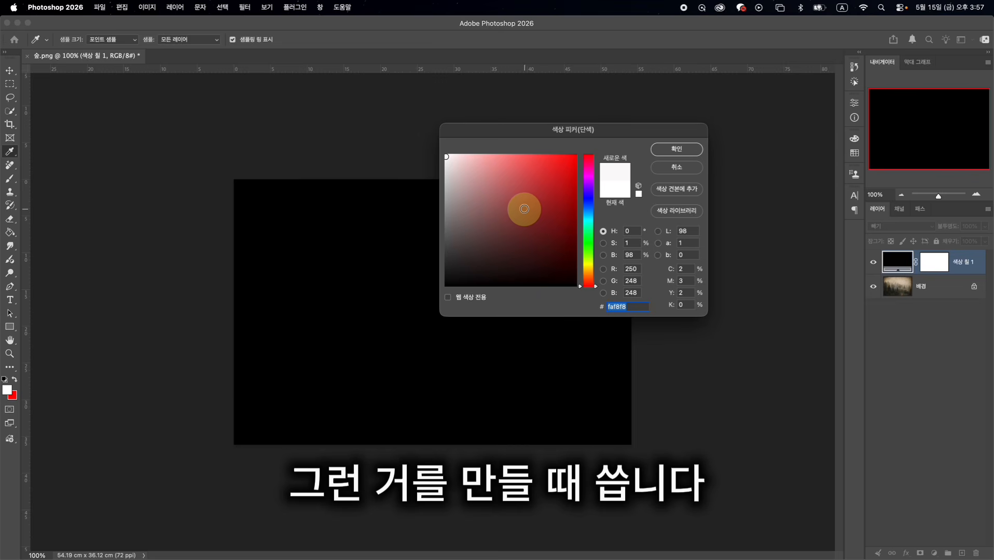
# Preview red (a84141), green (63a841) and dark green (43732b) as the fill layer's color, and cancel the color change.
pyautogui.click(525, 199)
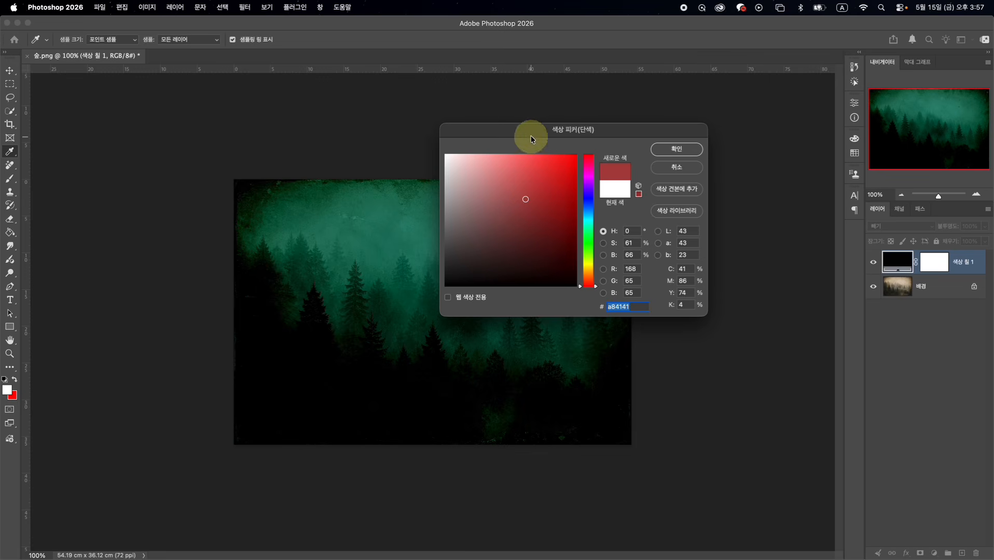
pyautogui.moveTo(530, 133); pyautogui.dragTo(724, 68)
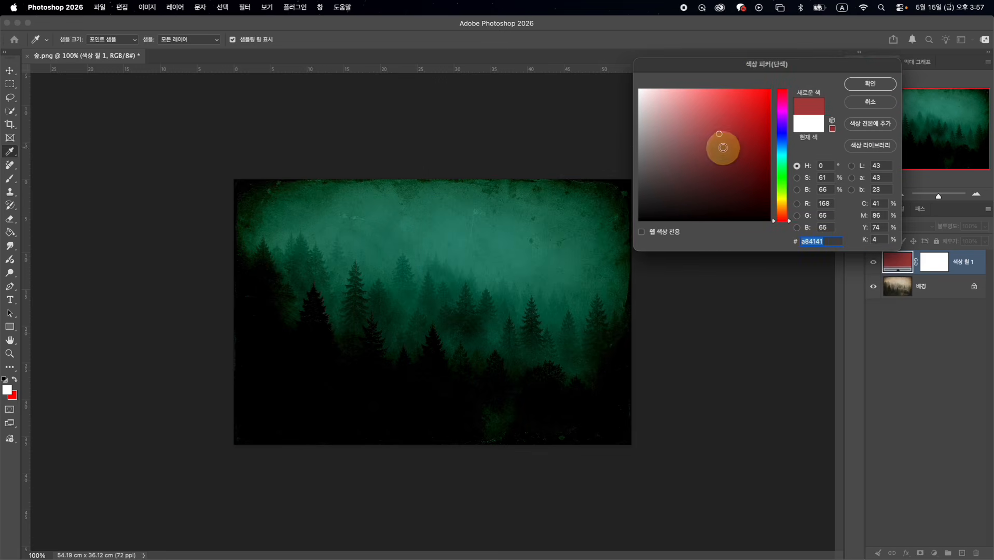
pyautogui.moveTo(791, 224); pyautogui.dragTo(792, 187)
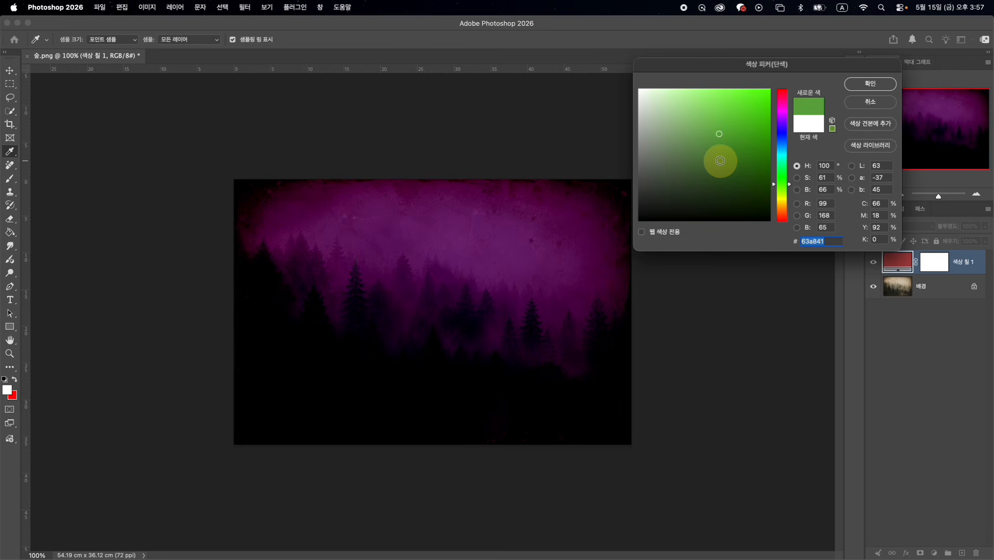
pyautogui.click(720, 161)
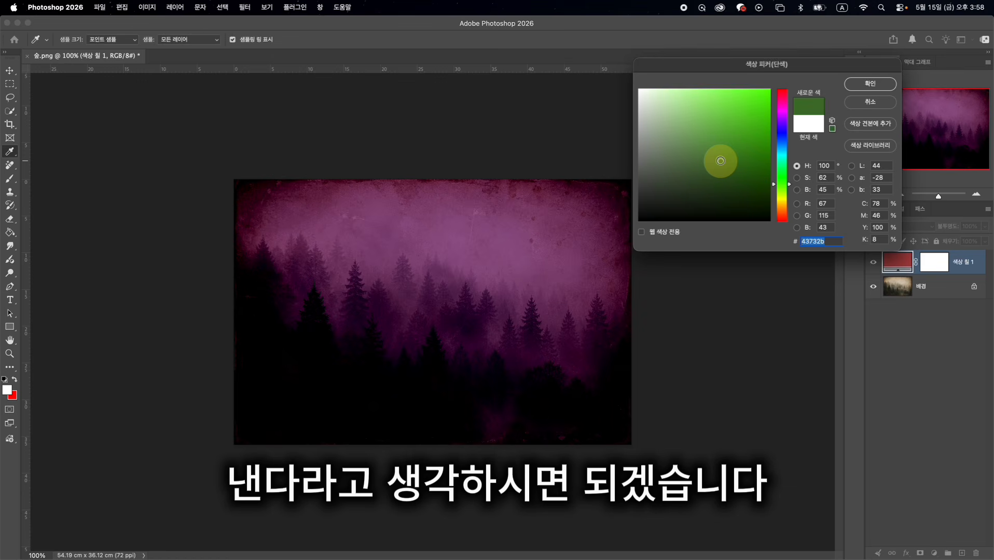
pyautogui.click(870, 104)
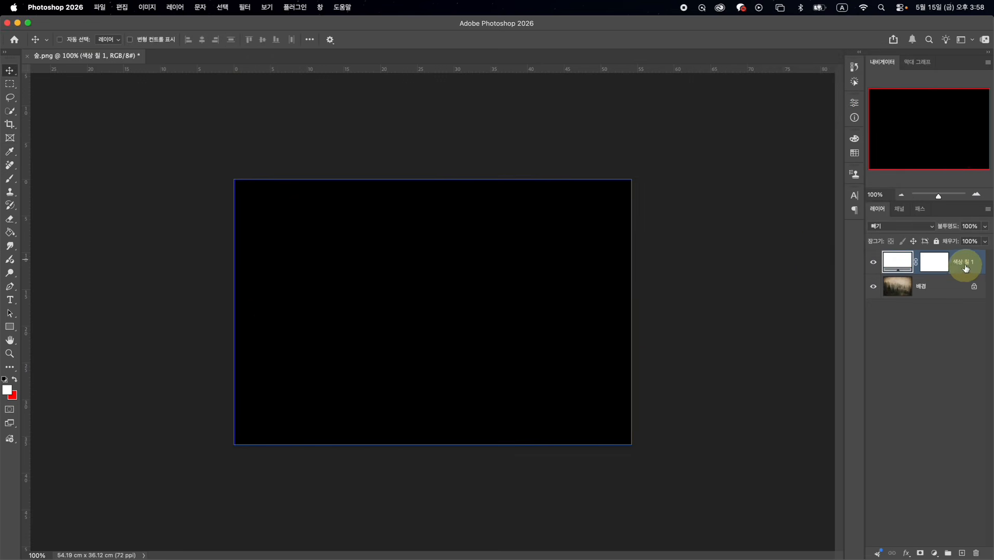
# Replace the white fill layer with a duplicate of the background layer blended with Divide (나누기).
pyautogui.click(973, 270)
pyautogui.moveTo(974, 272); pyautogui.dragTo(975, 553)
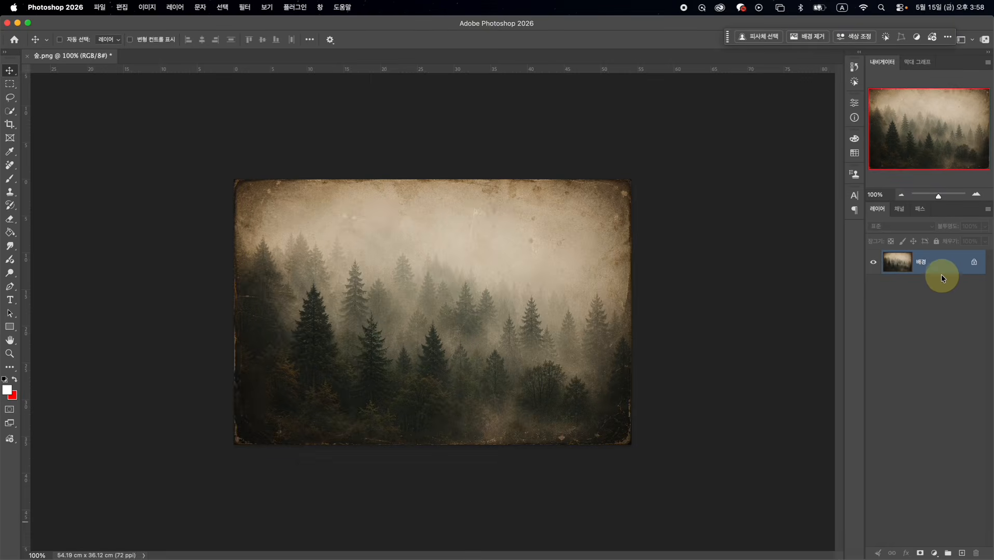
pyautogui.press('super')
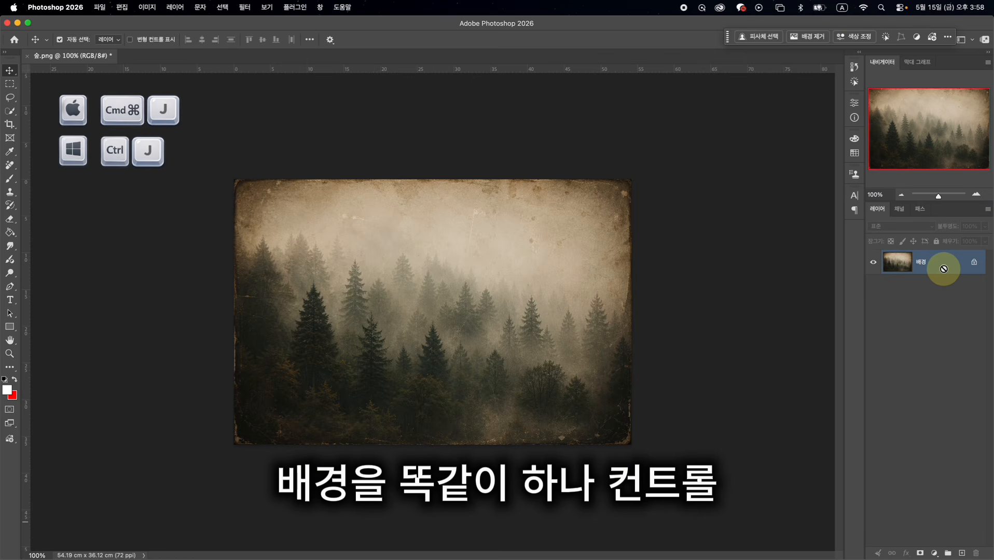
pyautogui.press('super+j')
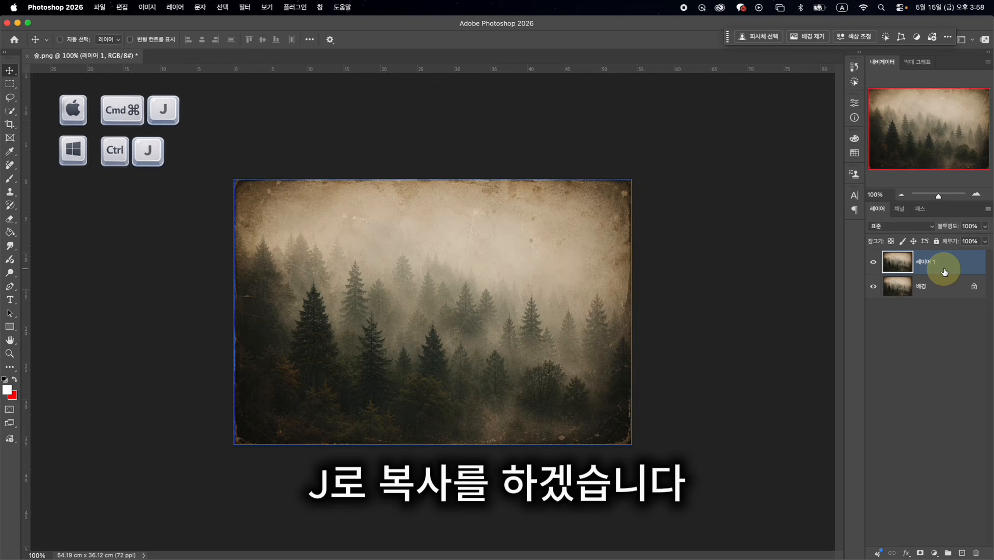
pyautogui.click(908, 229)
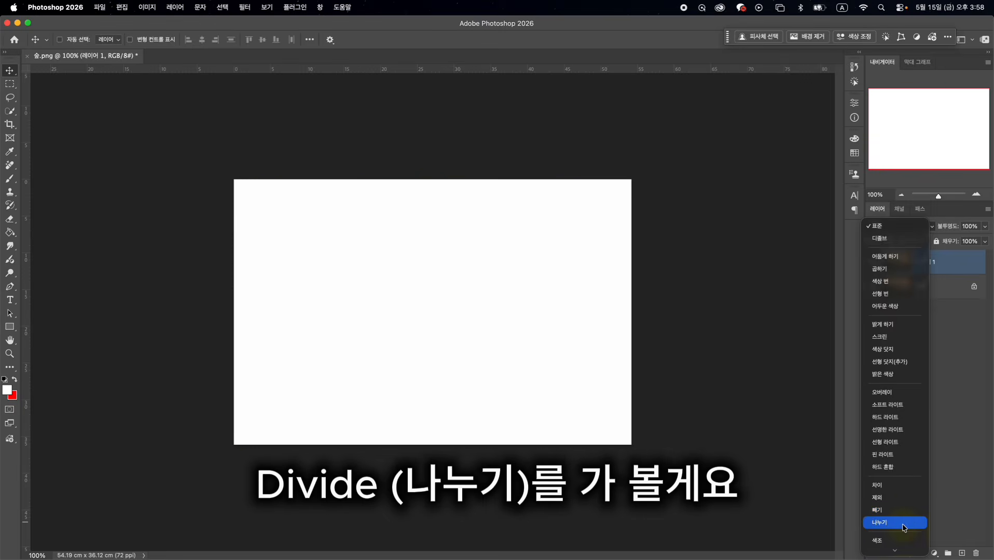
pyautogui.click(902, 527)
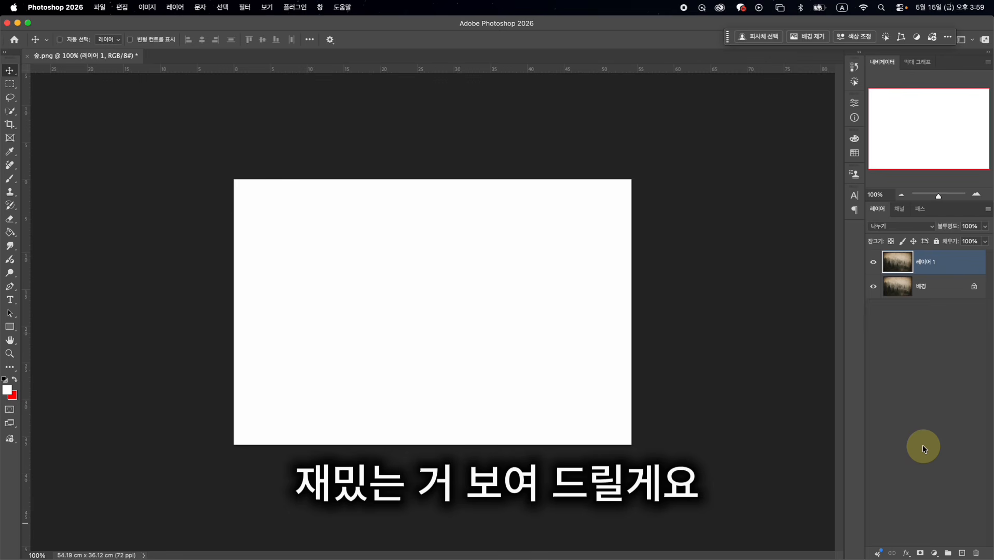
# Preview a Gaussian Blur on the Divide-blended duplicate layer with a radius of 126.6 pixels.
pyautogui.click(244, 7)
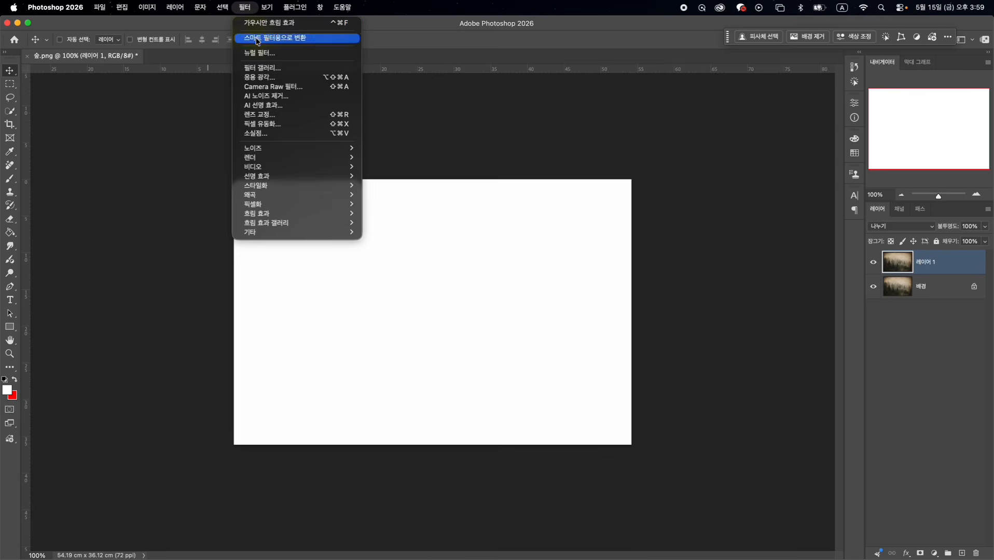
pyautogui.moveTo(282, 214)
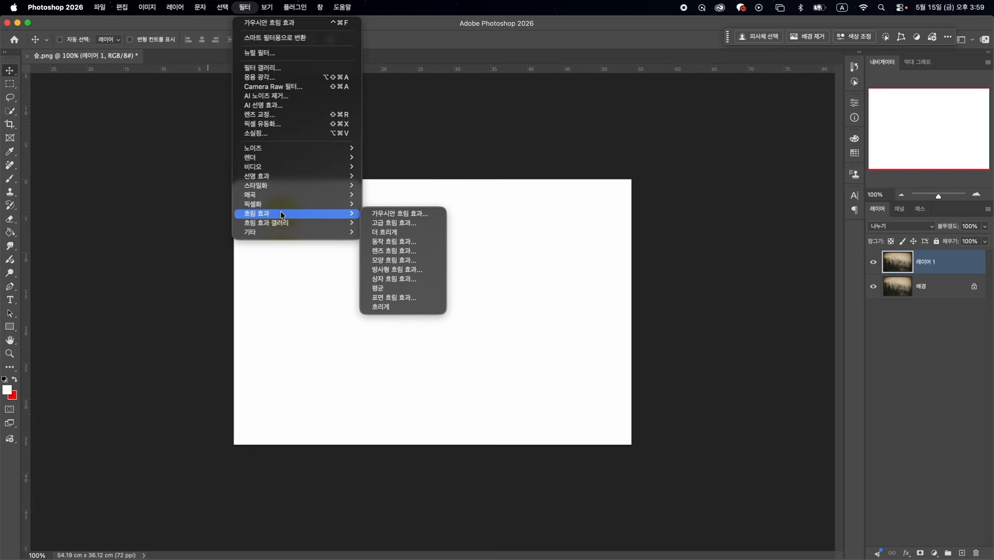
pyautogui.click(427, 214)
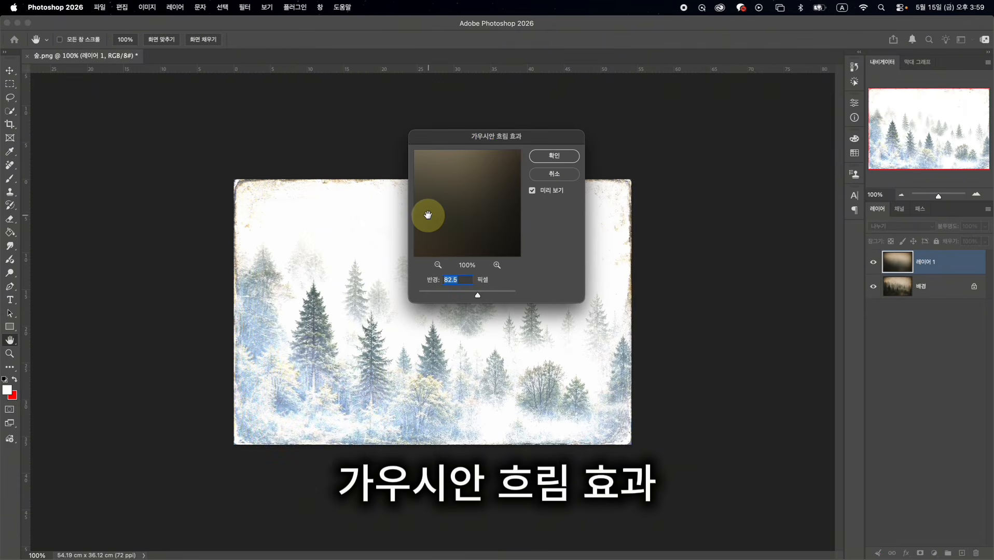
pyautogui.moveTo(439, 141); pyautogui.dragTo(681, 137)
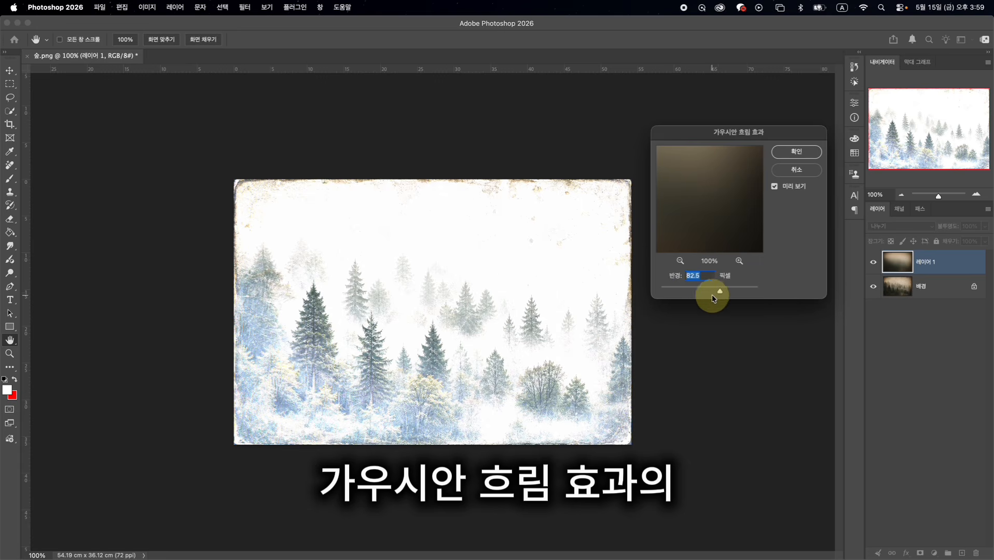
pyautogui.moveTo(721, 290)
pyautogui.mouseDown()
pyautogui.moveTo(659, 290)
pyautogui.moveTo(728, 294)
pyautogui.mouseUp()
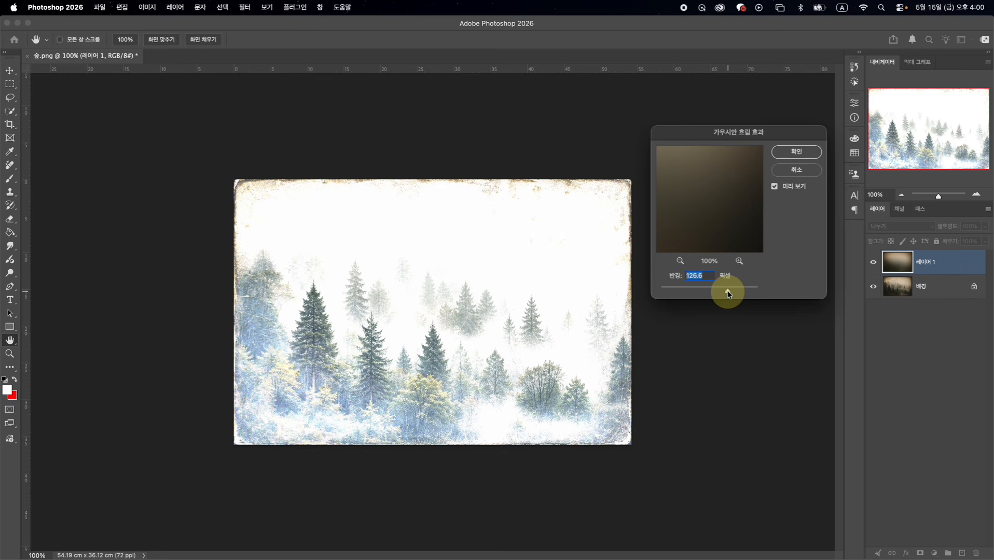
# Compare the image with the blur preview off and on, and apply the Gaussian Blur with the radius increased beyond 160 pixels.
pyautogui.click(774, 186)
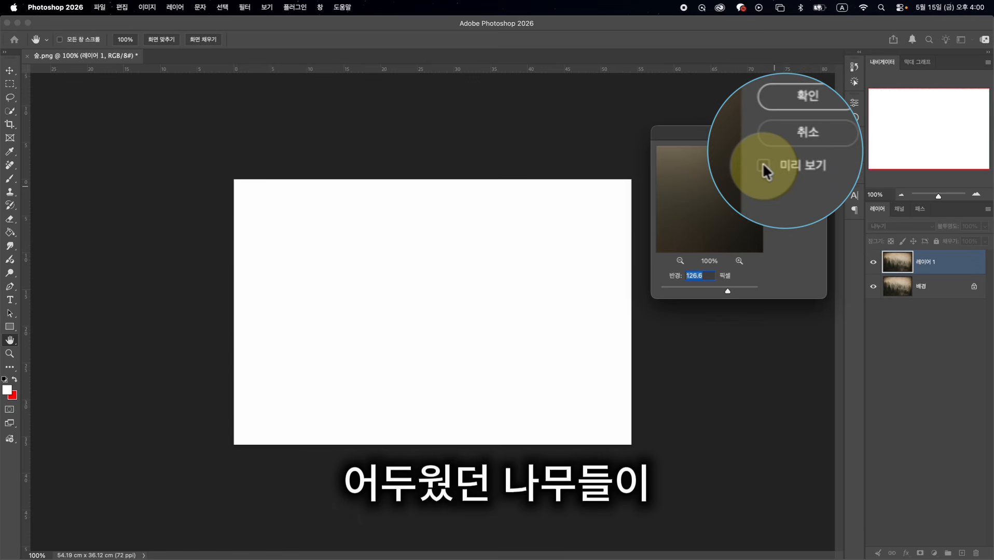
pyautogui.click(774, 187)
pyautogui.moveTo(726, 291); pyautogui.dragTo(734, 295)
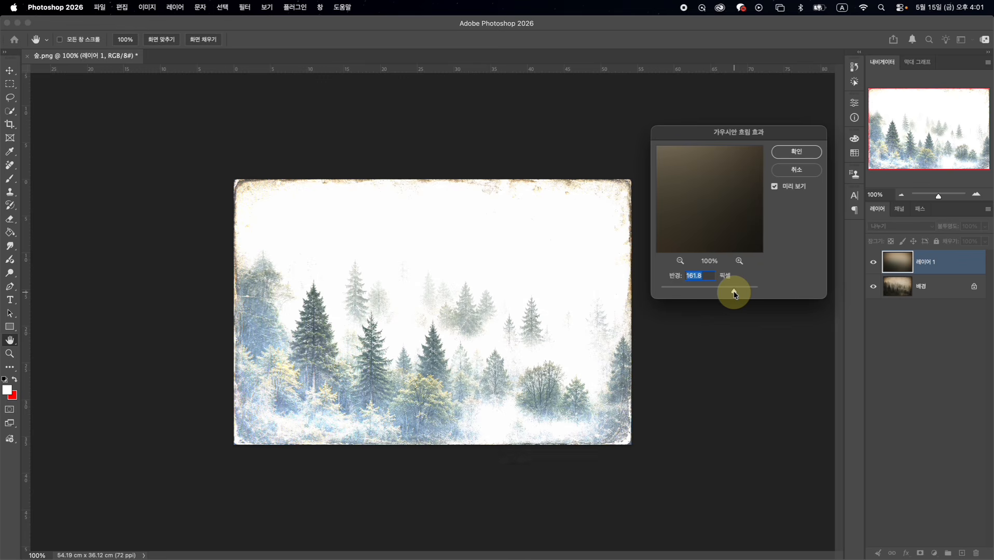
pyautogui.moveTo(734, 294); pyautogui.dragTo(737, 295)
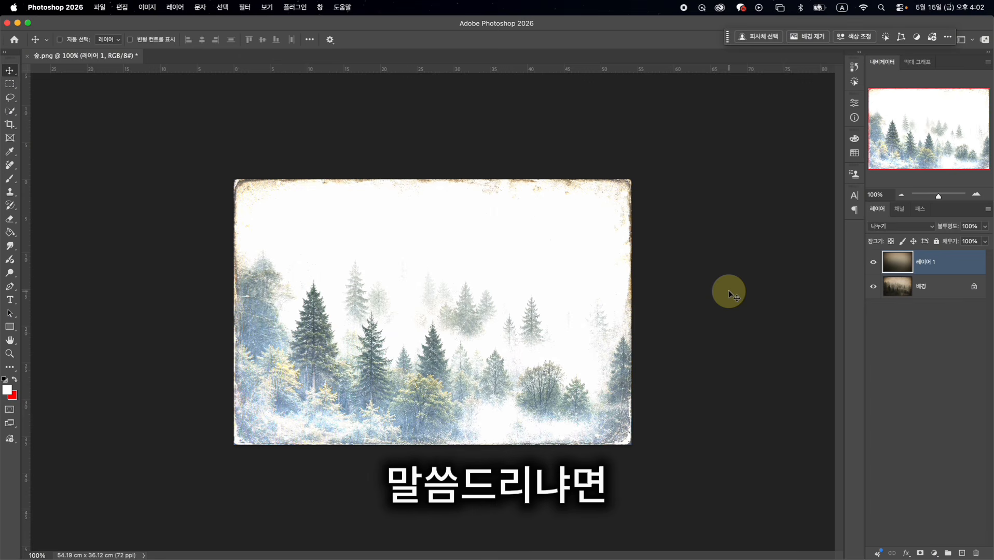
pyautogui.click(891, 227)
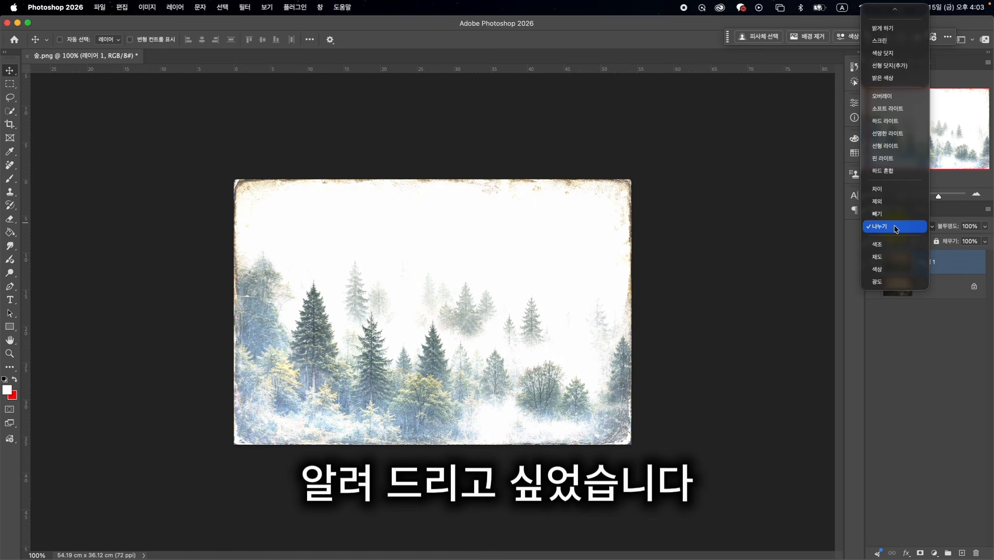
pyautogui.click(959, 258)
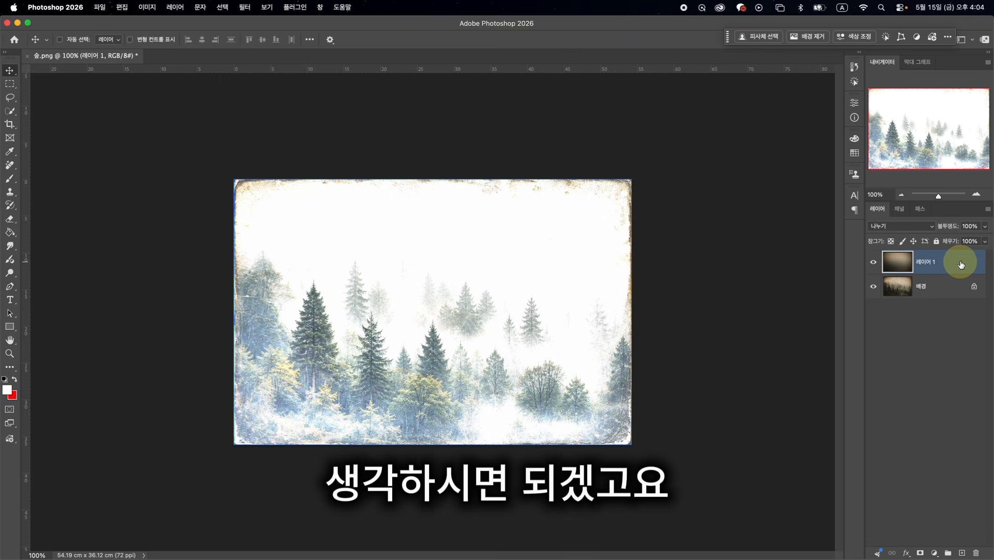
pyautogui.click(921, 227)
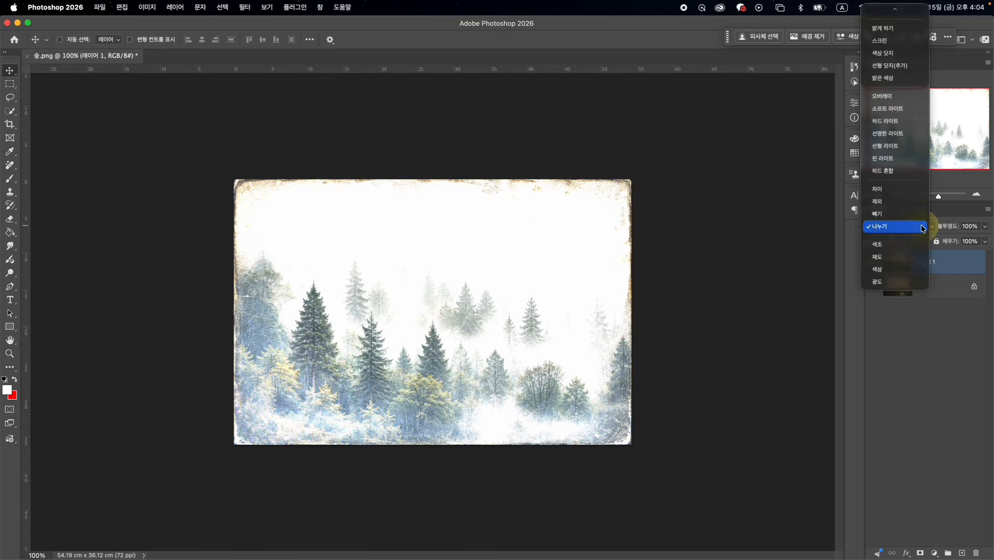